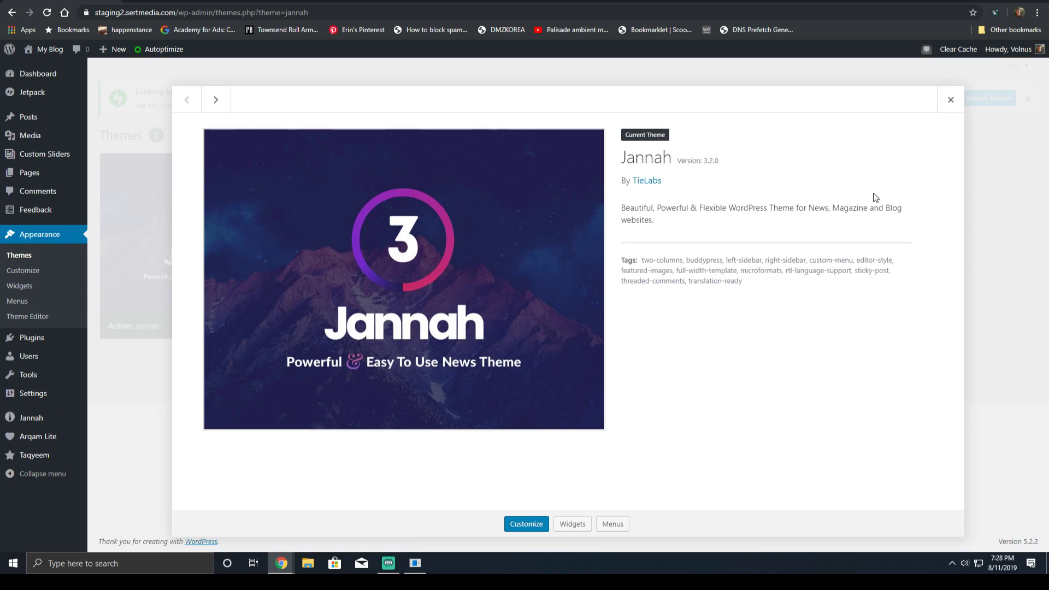
Step: Highlight the new GTmetrix report's 100% PageSpeed and 91% YSlow scores and inspect the CDN recommendation
{"action": "left_click", "coordinate": [507, 0]}
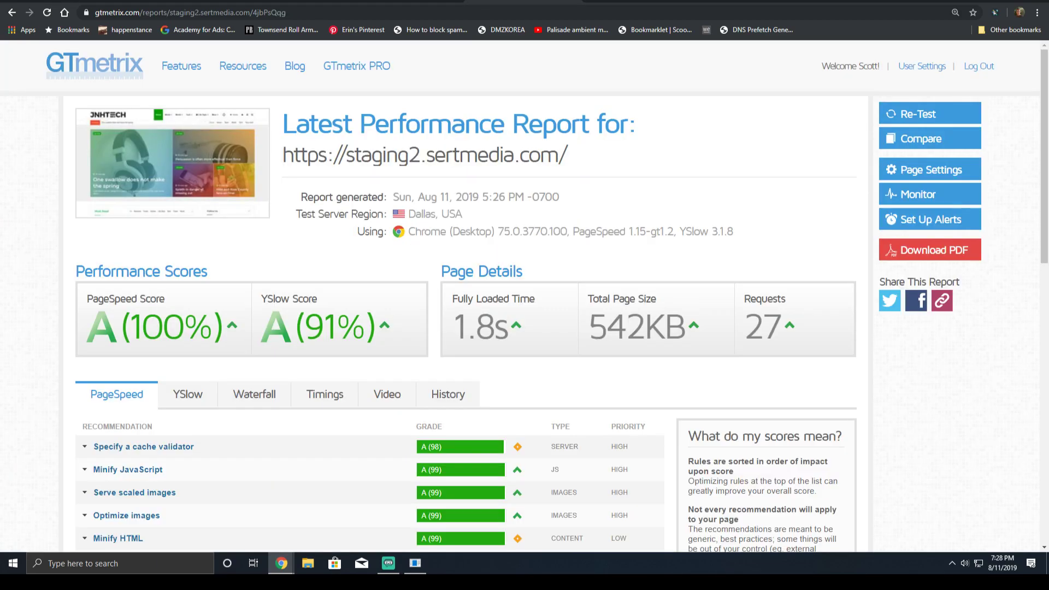
{"action": "left_click_drag", "start_coordinate": [97, 338], "coordinate": [233, 345]}
{"action": "left_click_drag", "start_coordinate": [302, 327], "coordinate": [391, 340]}
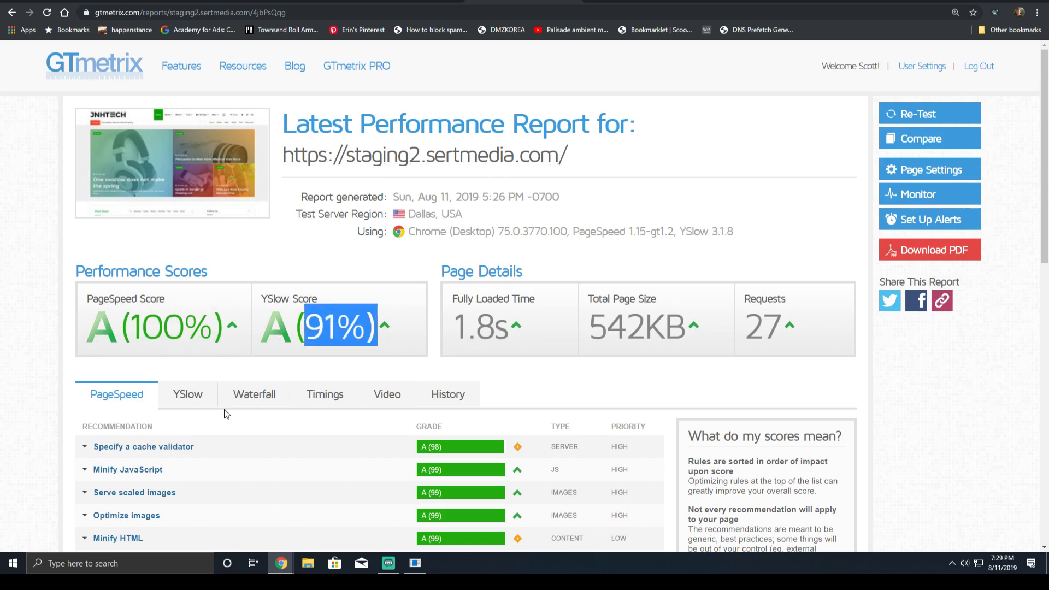
{"action": "left_click", "coordinate": [202, 410]}
{"action": "scroll", "coordinate": [202, 411], "scroll_direction": "down", "scroll_amount": 3}
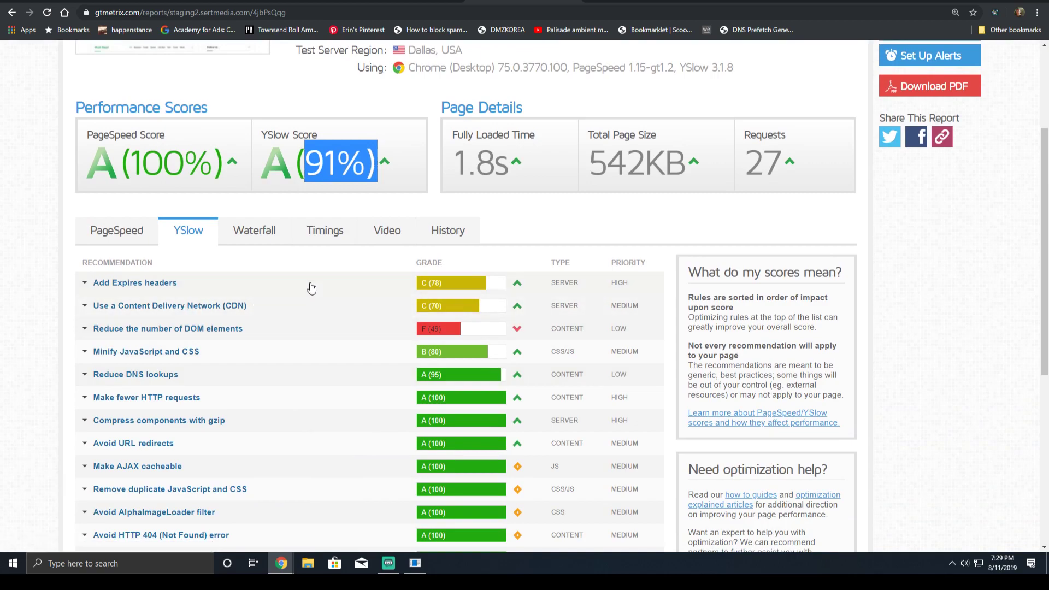
{"action": "left_click", "coordinate": [291, 310]}
{"action": "left_click", "coordinate": [260, 308]}
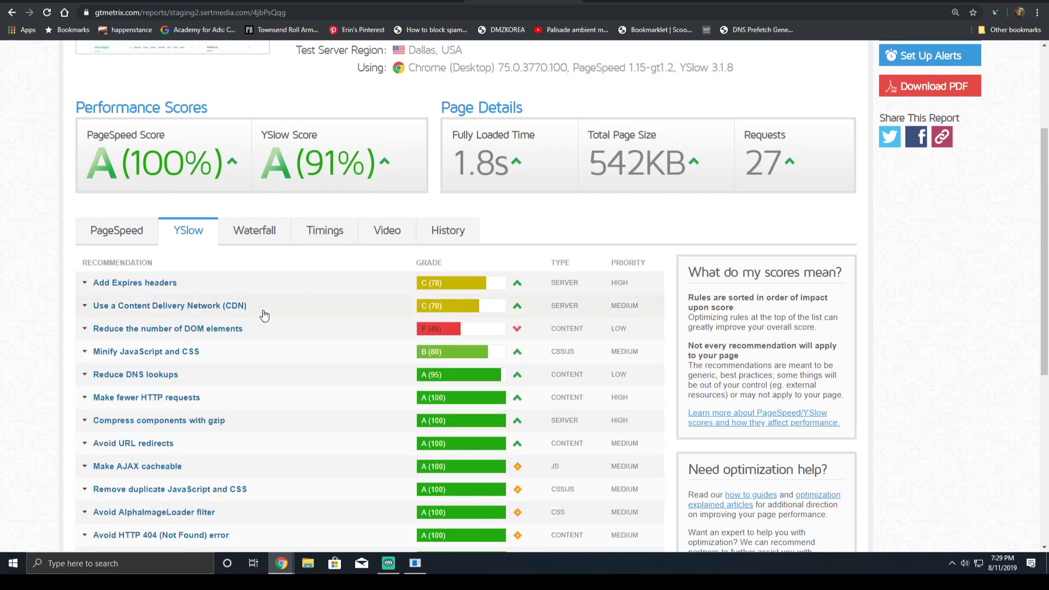
Step: Highlight the new report's 1.8s fully loaded time, 542KB page size and 27 requests
{"action": "left_click_drag", "start_coordinate": [321, 173], "coordinate": [363, 209]}
{"action": "left_click_drag", "start_coordinate": [436, 174], "coordinate": [775, 131]}
{"action": "left_click", "coordinate": [759, 156]}
{"action": "double_click", "coordinate": [758, 156]}
{"action": "double_click", "coordinate": [658, 156]}
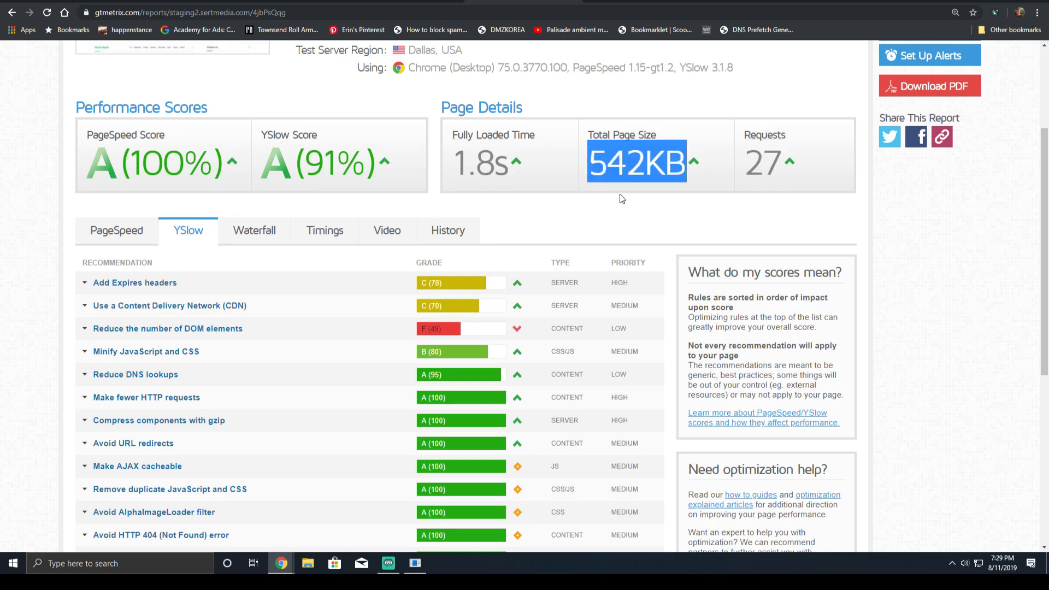
{"action": "scroll", "coordinate": [540, 276], "scroll_direction": "up", "scroll_amount": 2}
{"action": "double_click", "coordinate": [505, 276]}
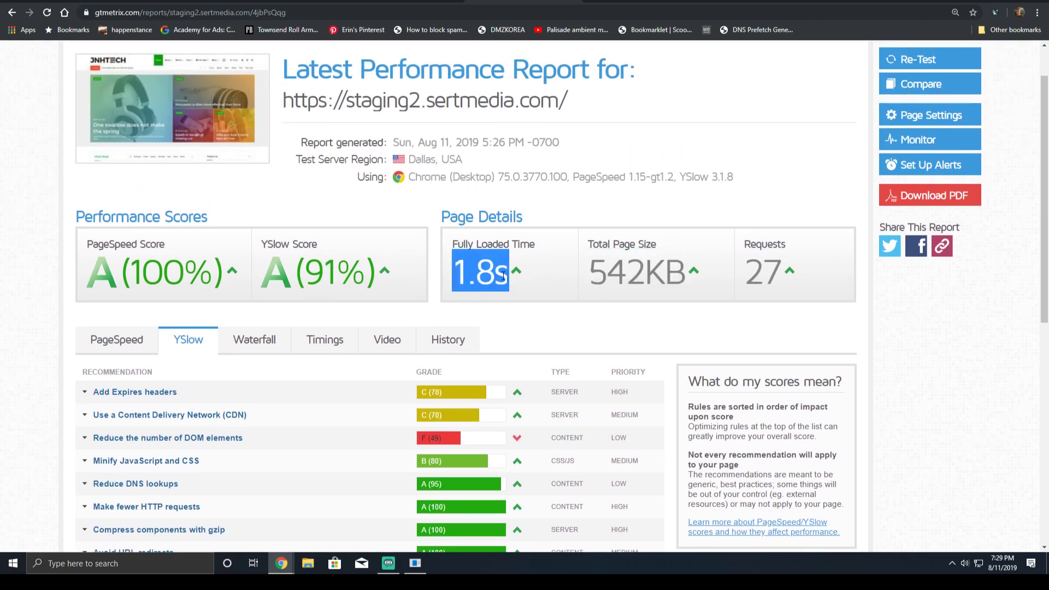
Step: Compare with the older report's 3.7s load time, 861KB size and 71 requests, and view its PageSpeed recommendations
{"action": "left_click", "coordinate": [514, 2]}
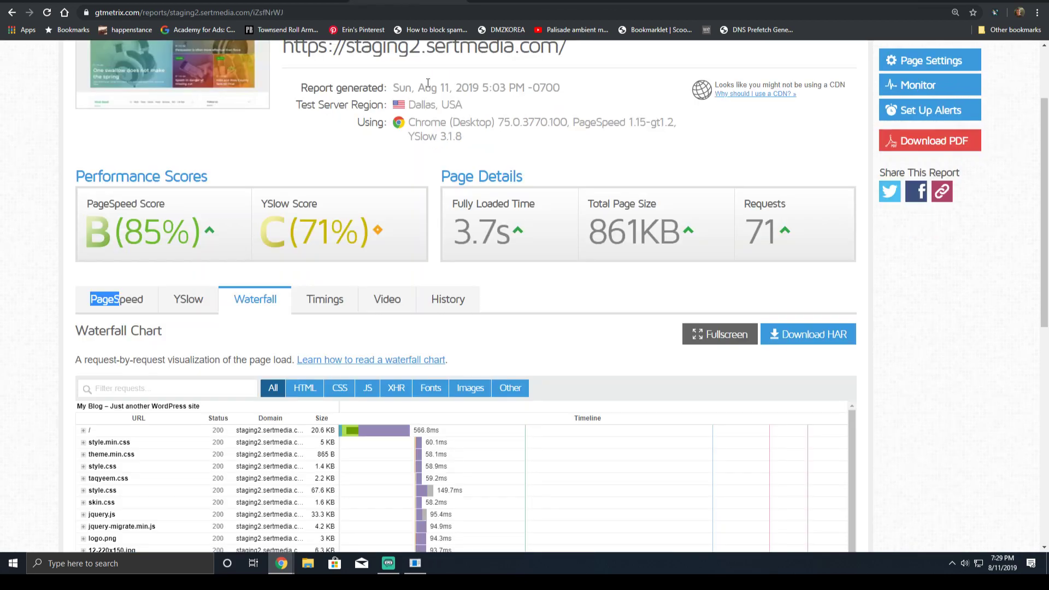
{"action": "double_click", "coordinate": [481, 230]}
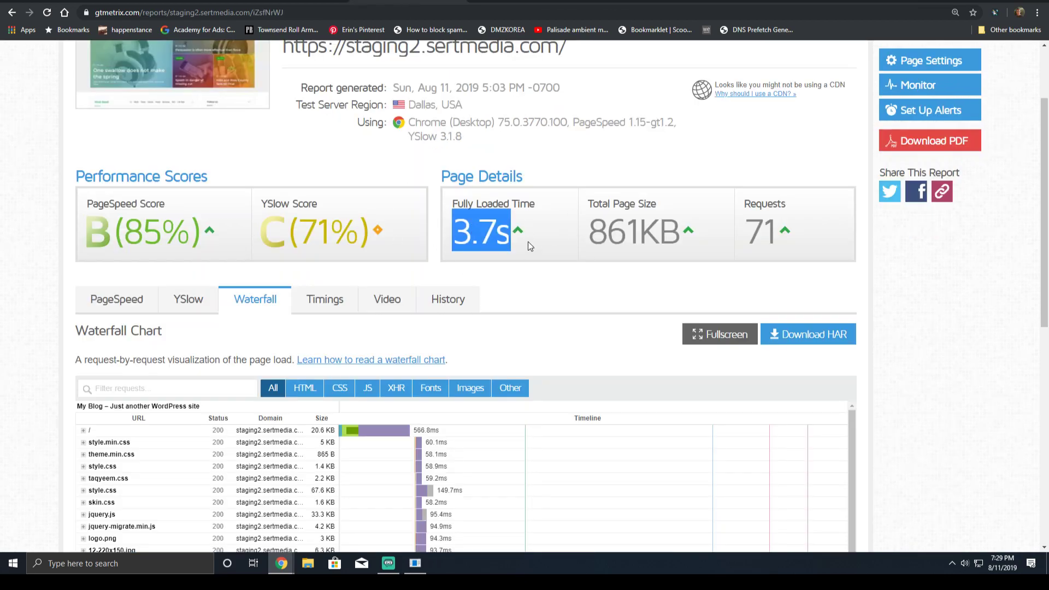
{"action": "double_click", "coordinate": [589, 236]}
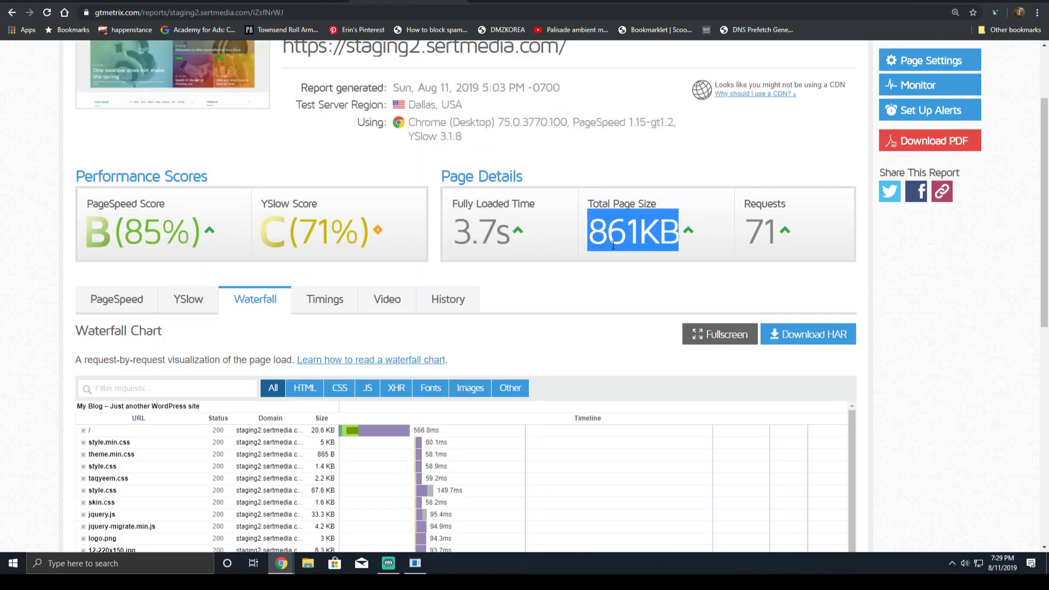
{"action": "left_click_drag", "start_coordinate": [777, 236], "coordinate": [743, 236]}
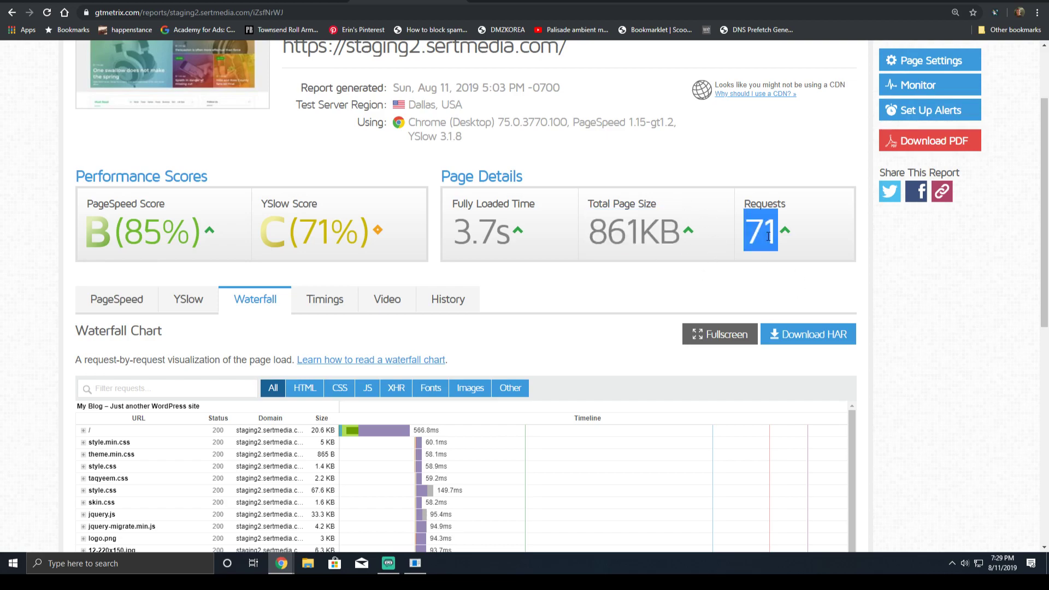
{"action": "left_click", "coordinate": [138, 299]}
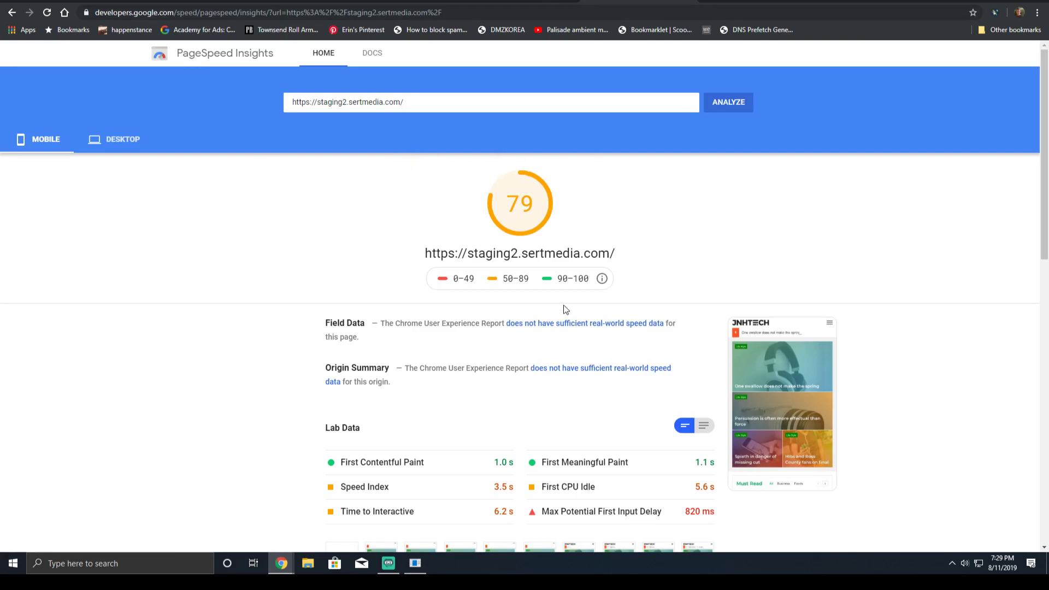
Step: Scroll the 79-scored mobile report down to its Opportunities and Diagnostics findings
{"action": "scroll", "coordinate": [397, 247], "scroll_direction": "down", "scroll_amount": 4}
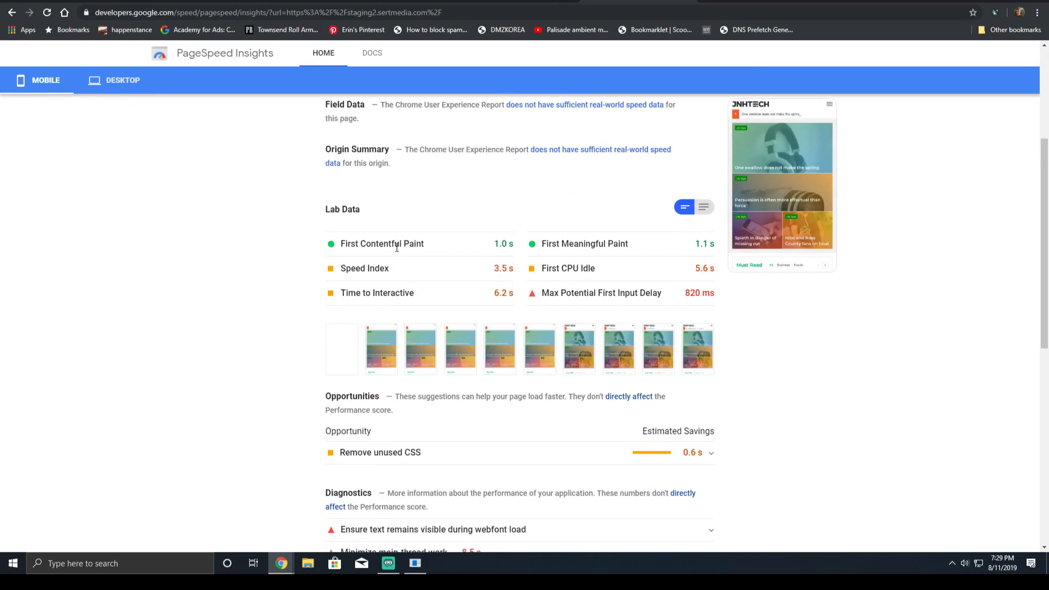
{"action": "scroll", "coordinate": [414, 261], "scroll_direction": "down", "scroll_amount": 1}
{"action": "scroll", "coordinate": [516, 420], "scroll_direction": "down", "scroll_amount": 2}
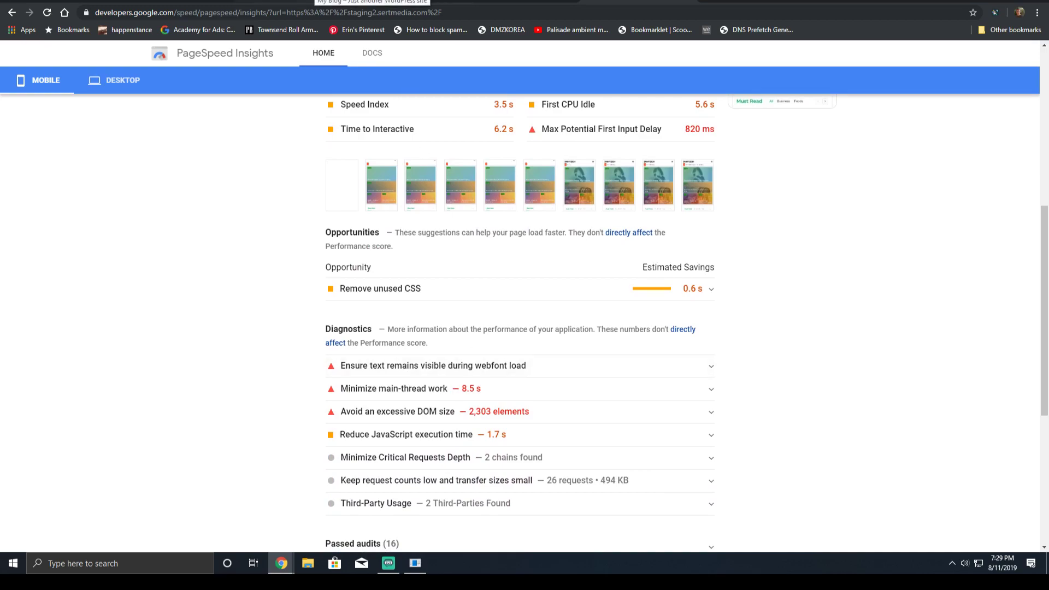
Step: Close the Jannah theme details and bring up the Jannah theme options
{"action": "left_click", "coordinate": [350, 2]}
{"action": "left_click", "coordinate": [141, 360]}
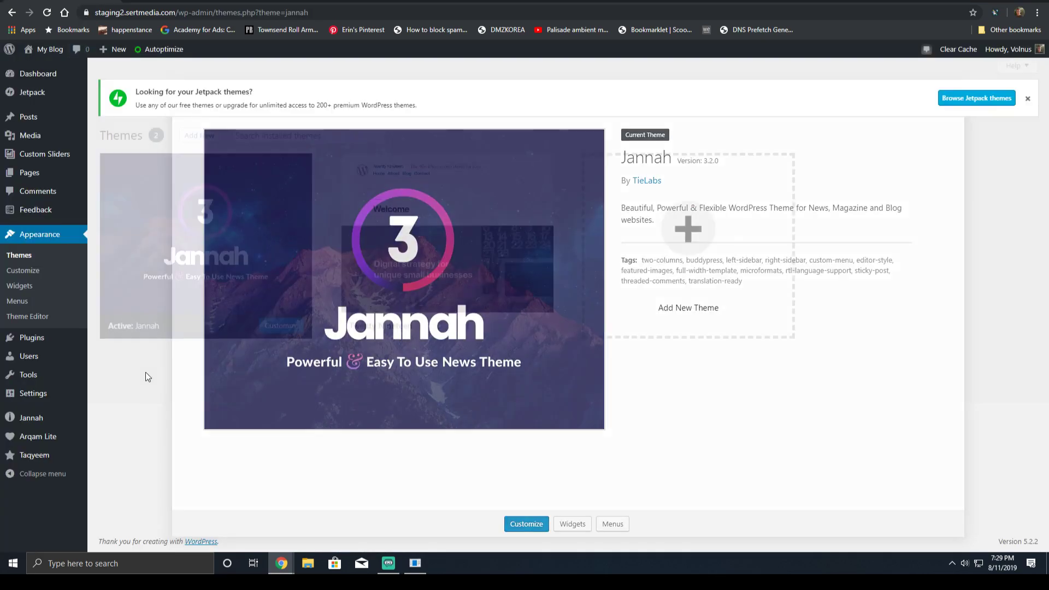
{"action": "left_click", "coordinate": [31, 417]}
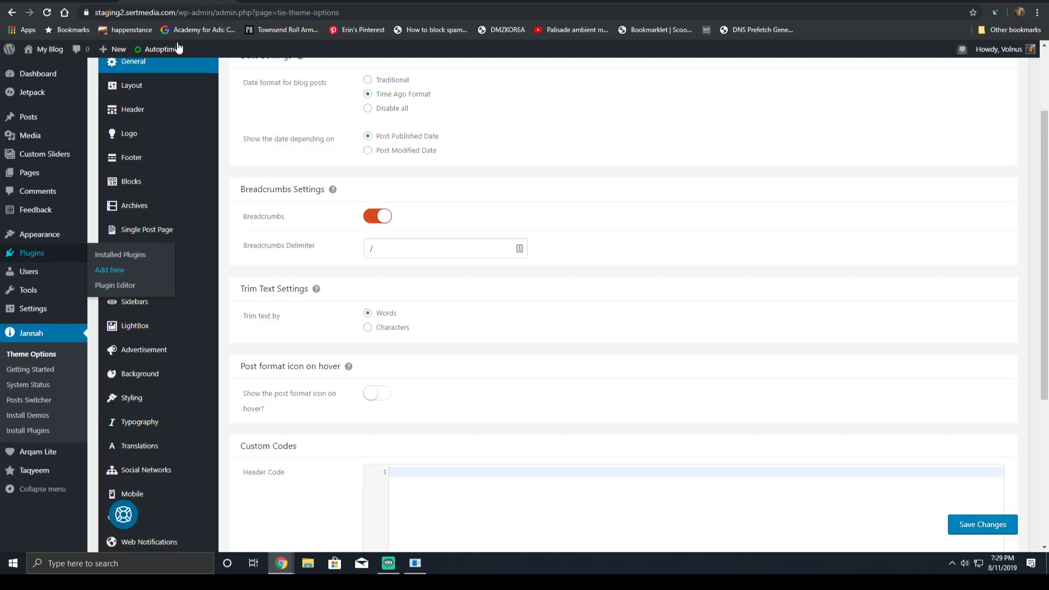
{"action": "scroll", "coordinate": [228, 235], "scroll_direction": "up", "scroll_amount": 2}
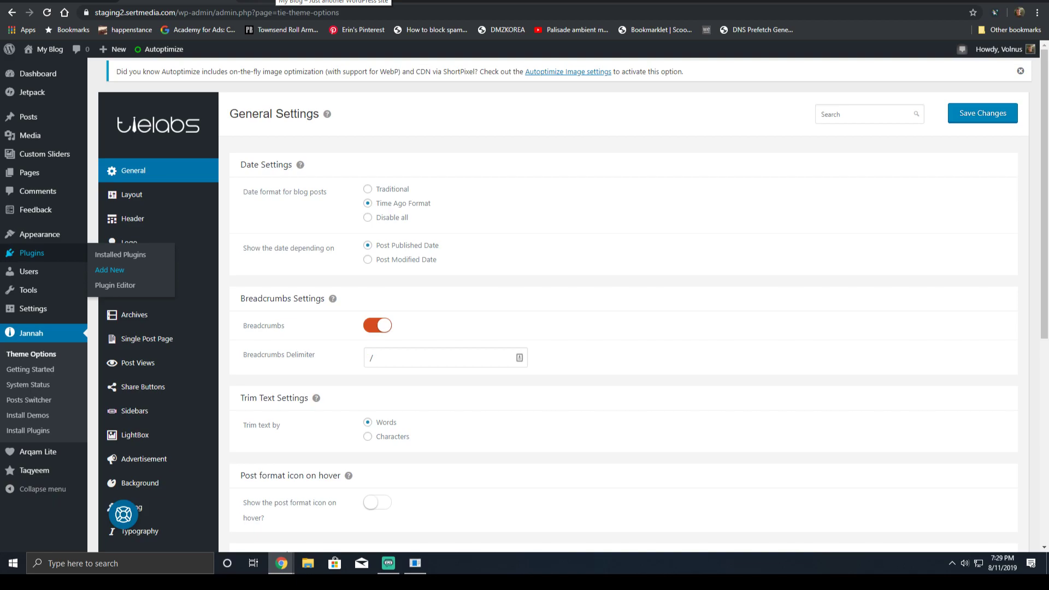
Step: Scroll through the live JNHTECH front page
{"action": "left_click", "coordinate": [289, 2]}
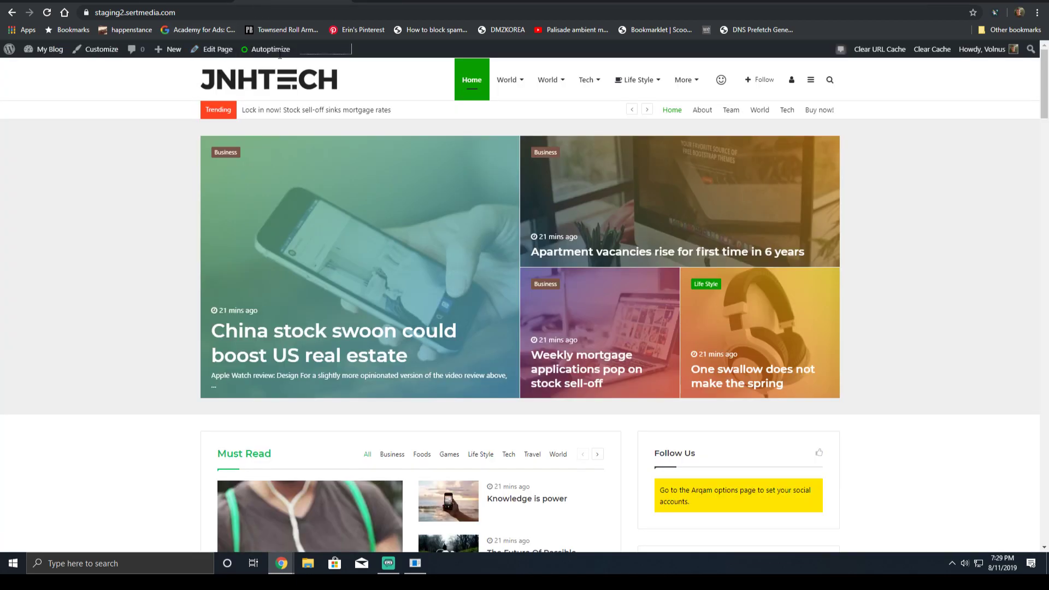
{"action": "scroll", "coordinate": [376, 103], "scroll_direction": "down", "scroll_amount": 15}
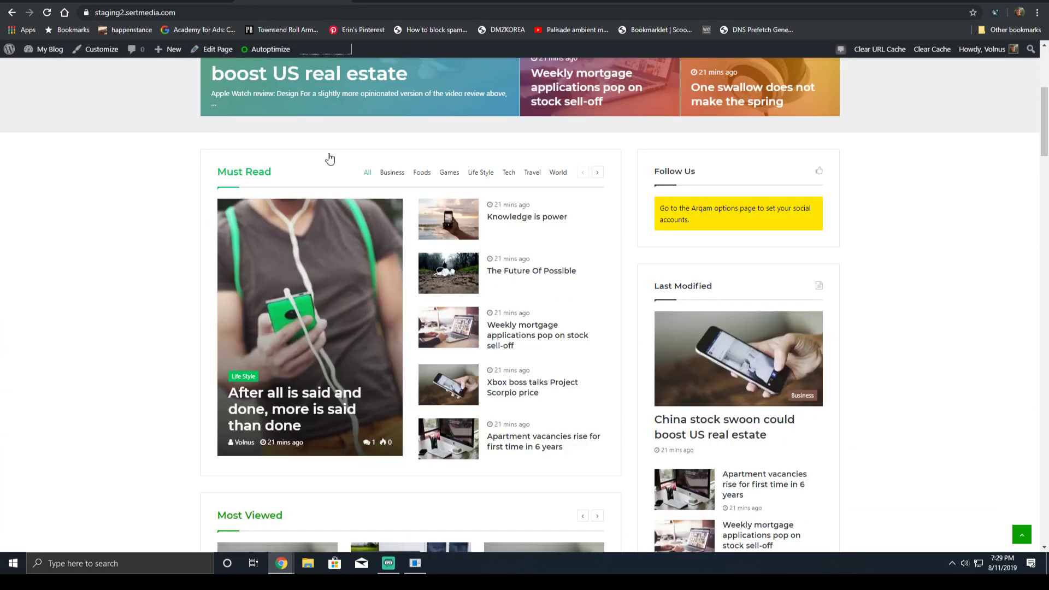
{"action": "scroll", "coordinate": [280, 223], "scroll_direction": "down", "scroll_amount": 2}
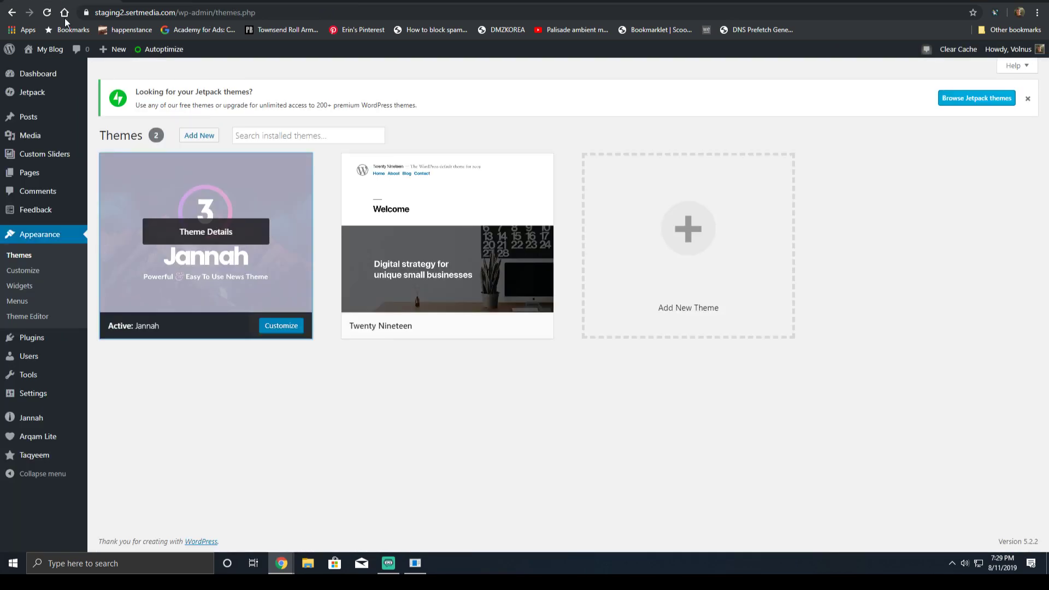
Step: Go from the installed plugins list to the EWWW Image Optimizer settings
{"action": "mouse_move", "coordinate": [51, 339]}
{"action": "left_click", "coordinate": [116, 339]}
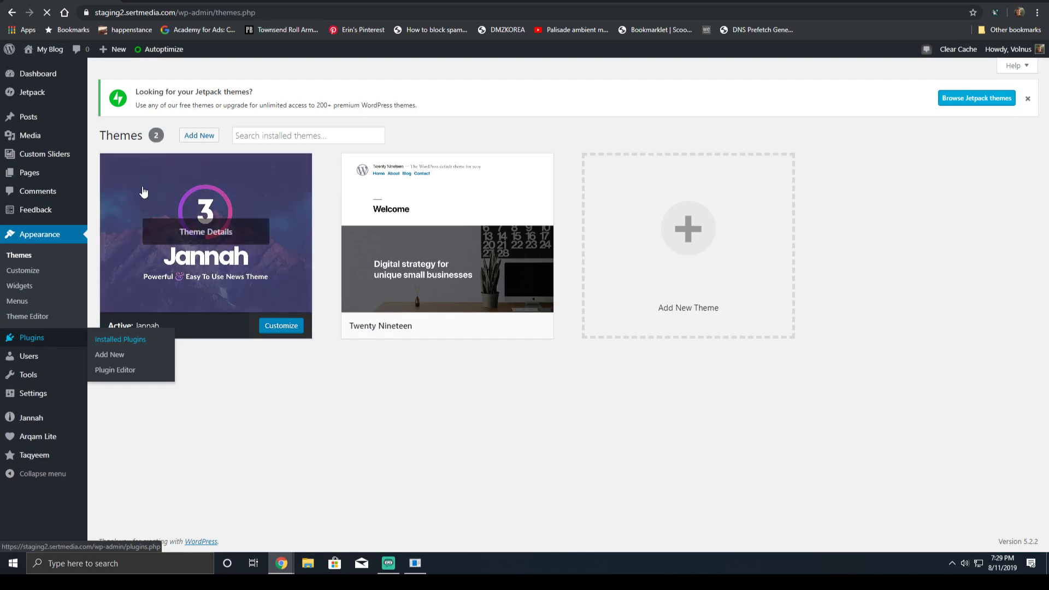
{"action": "scroll", "coordinate": [249, 197], "scroll_direction": "down", "scroll_amount": 5}
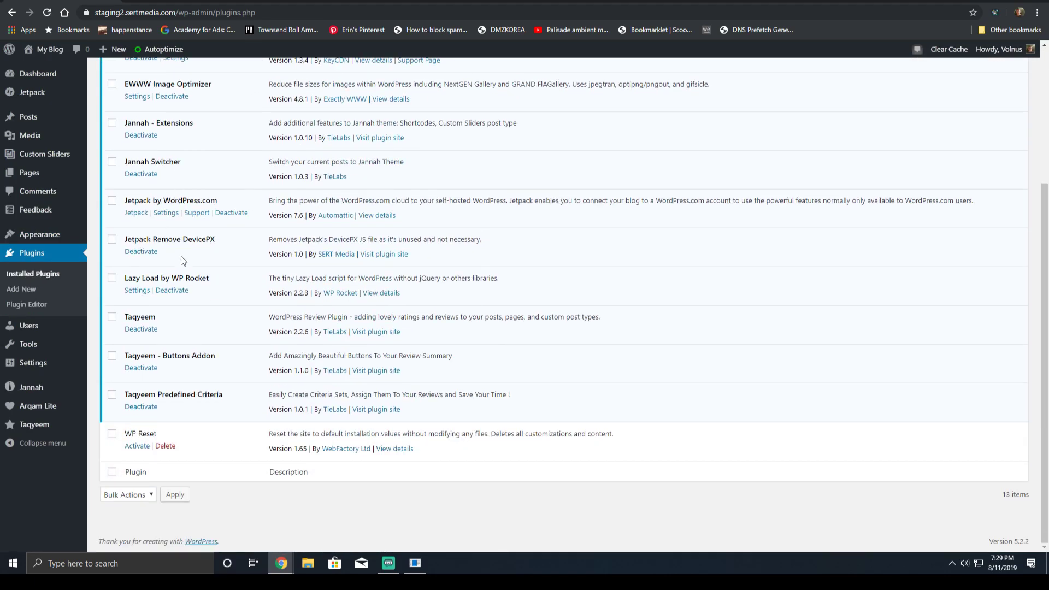
{"action": "mouse_move", "coordinate": [59, 363]}
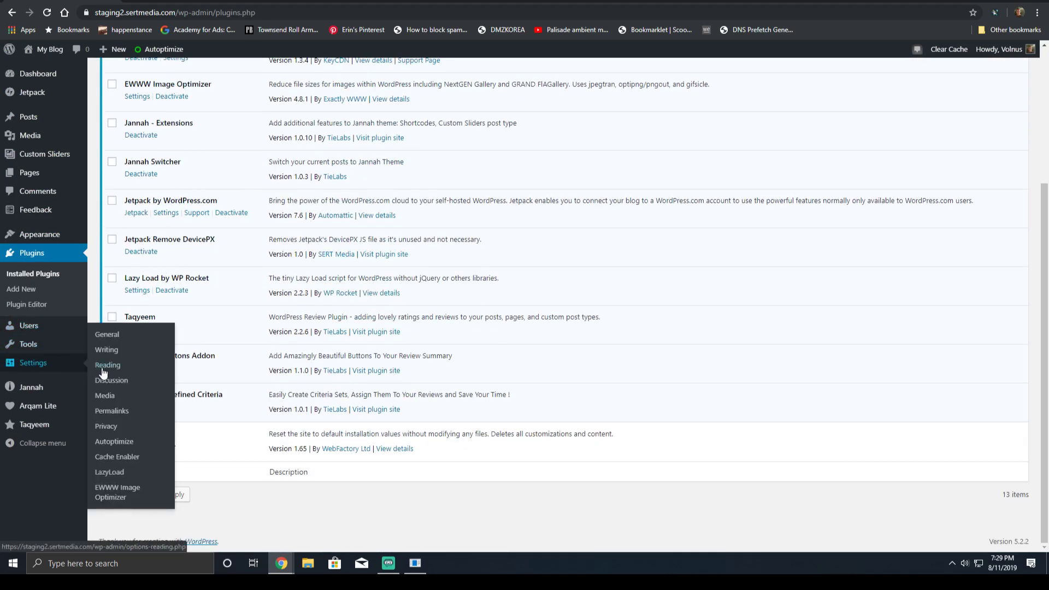
{"action": "left_click", "coordinate": [112, 492]}
Step: Set PNG optimization level to Premium, save the settings, and show the Convert options
{"action": "scroll", "coordinate": [251, 286], "scroll_direction": "down", "scroll_amount": 2}
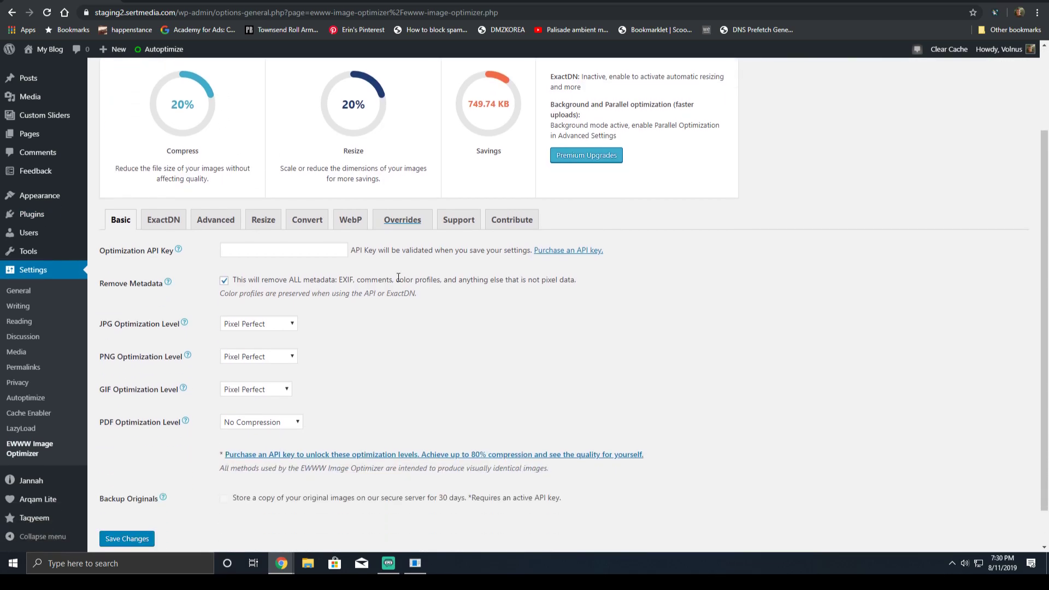
{"action": "left_click", "coordinate": [243, 355]}
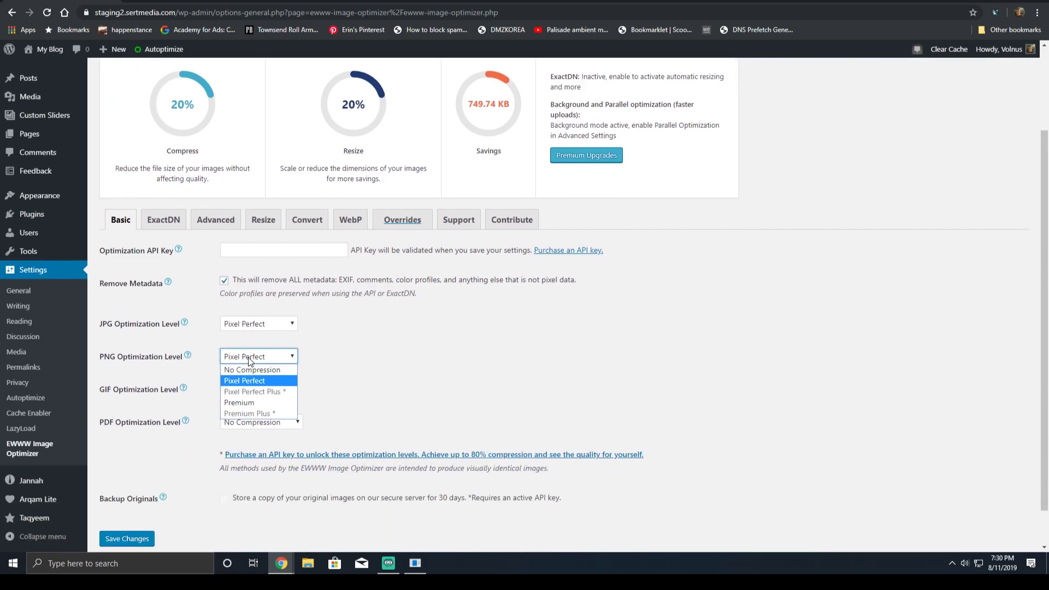
{"action": "left_click", "coordinate": [249, 399]}
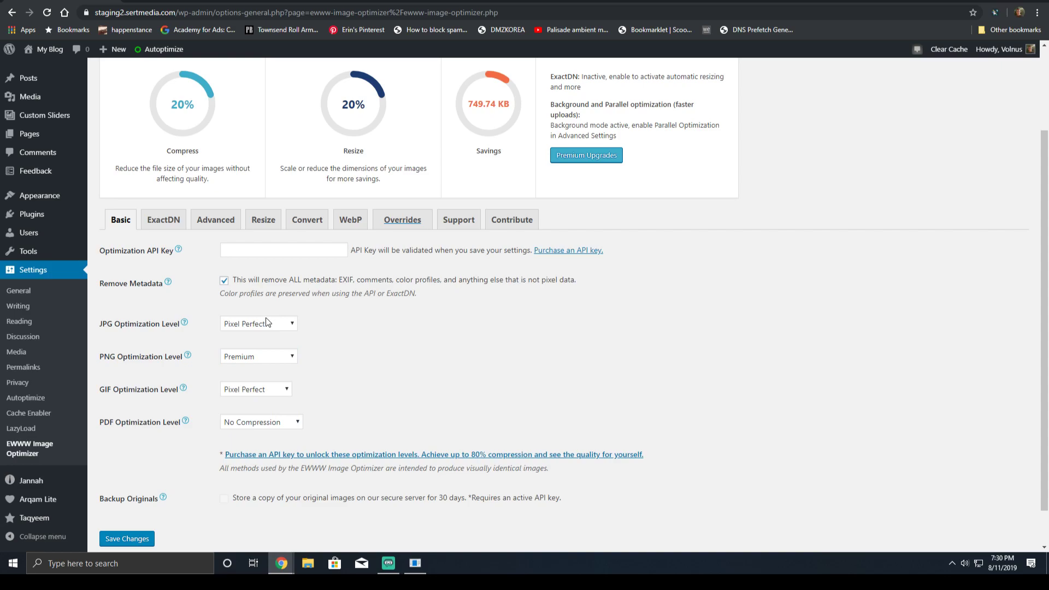
{"action": "scroll", "coordinate": [235, 290], "scroll_direction": "down", "scroll_amount": 1}
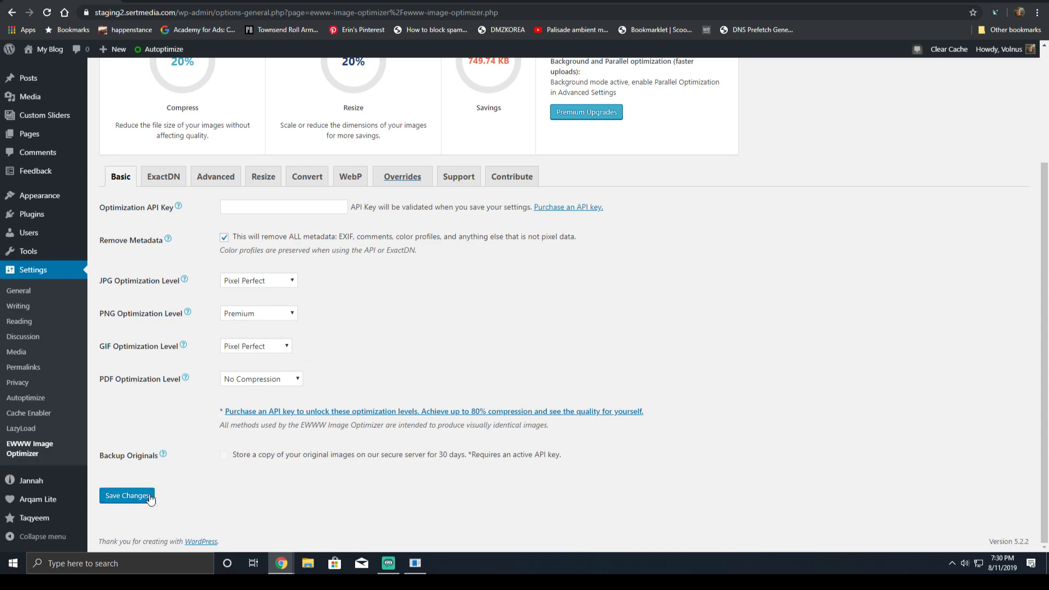
{"action": "left_click", "coordinate": [127, 495]}
{"action": "left_click", "coordinate": [314, 180]}
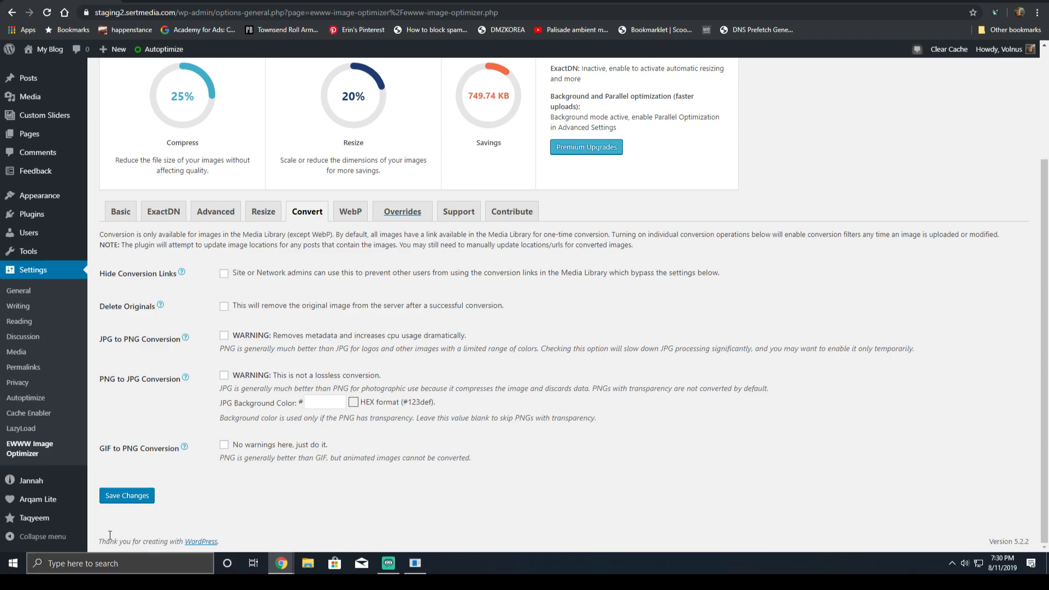
Step: Run a Bulk Optimize scan for unoptimized images, which reports none to optimize
{"action": "mouse_move", "coordinate": [39, 97]}
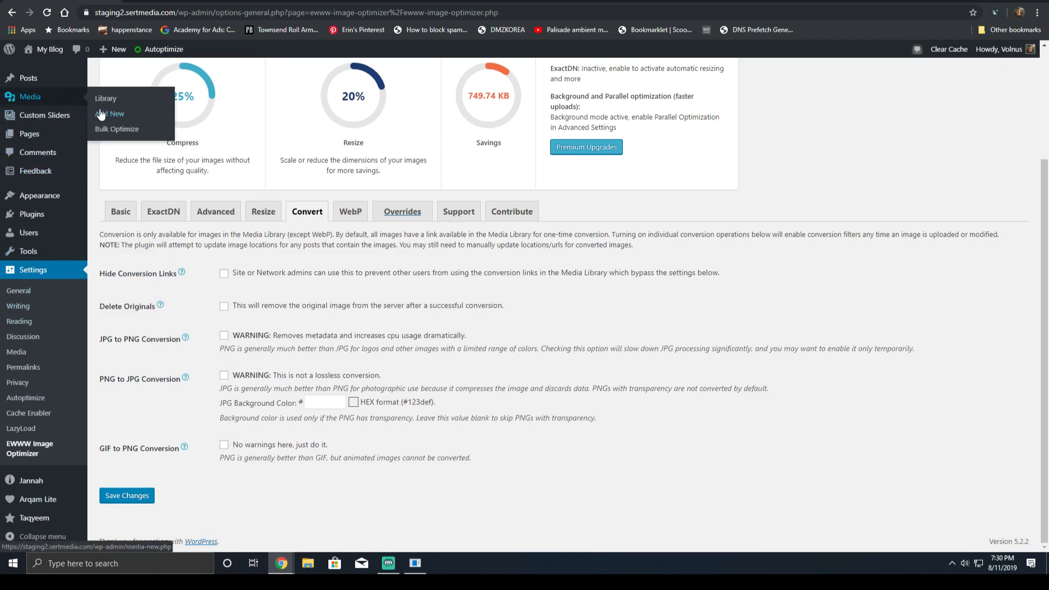
{"action": "left_click", "coordinate": [115, 129]}
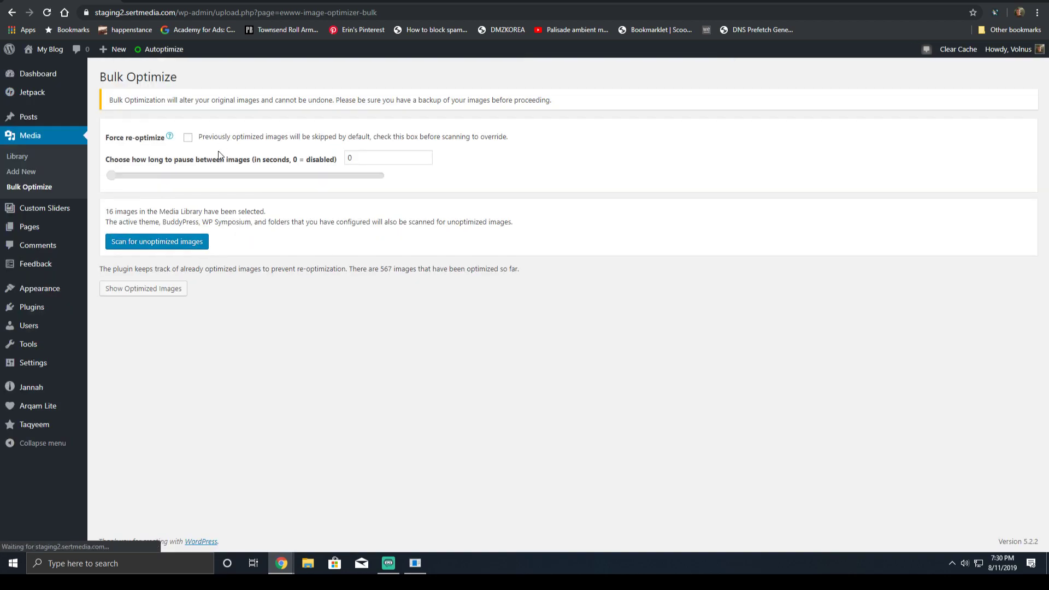
{"action": "left_click", "coordinate": [197, 240]}
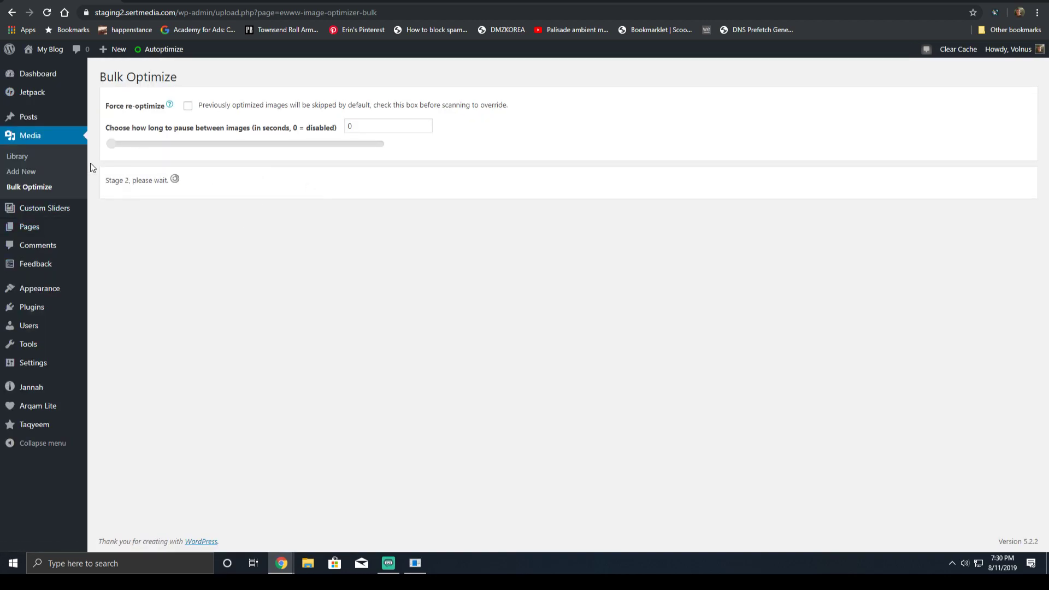
{"action": "left_click_drag", "start_coordinate": [136, 181], "coordinate": [212, 187]}
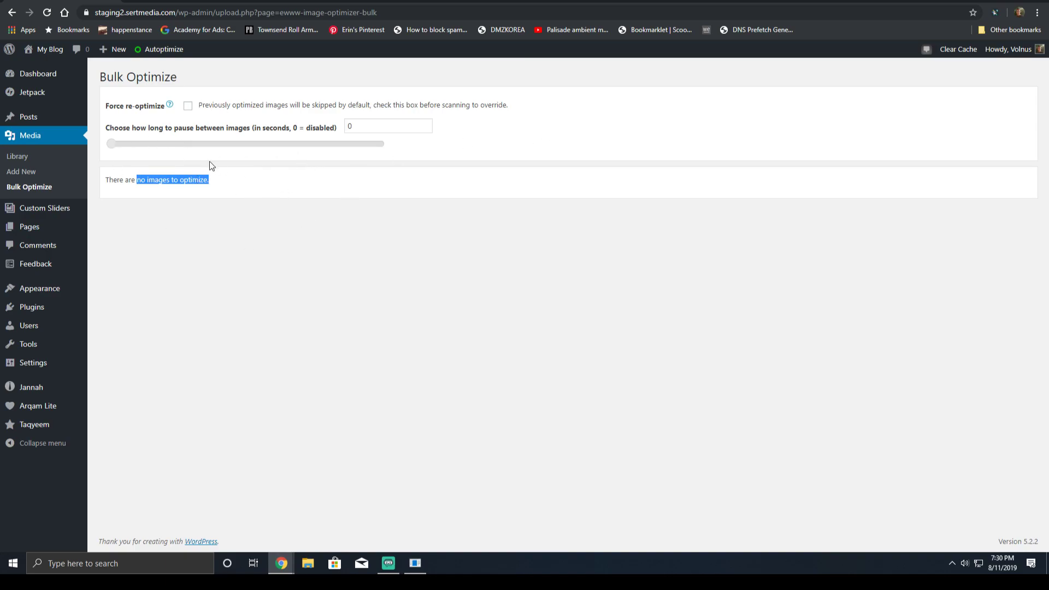
Step: Open the installed plugins list and compare the PageSpeed desktop and mobile scores
{"action": "left_click", "coordinate": [56, 306]}
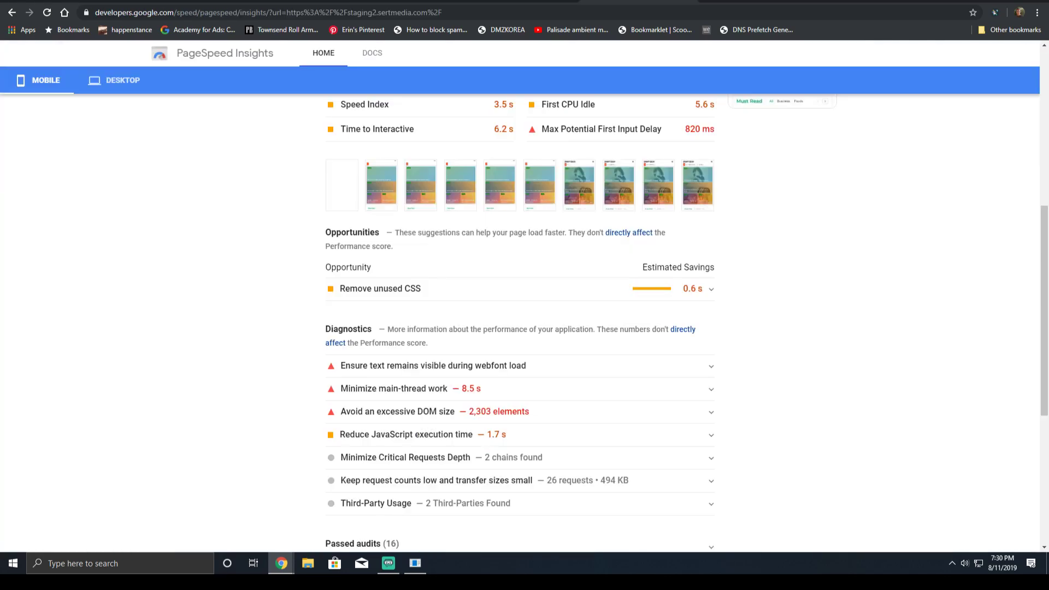
{"action": "scroll", "coordinate": [532, 345], "scroll_direction": "up", "scroll_amount": 7}
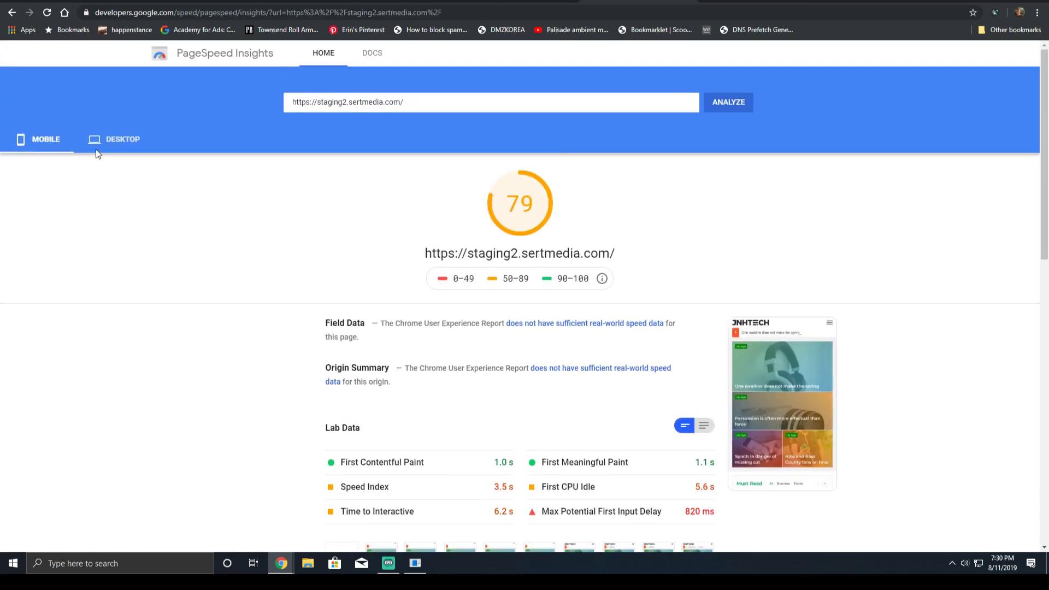
{"action": "left_click", "coordinate": [96, 143]}
{"action": "left_click", "coordinate": [46, 140]}
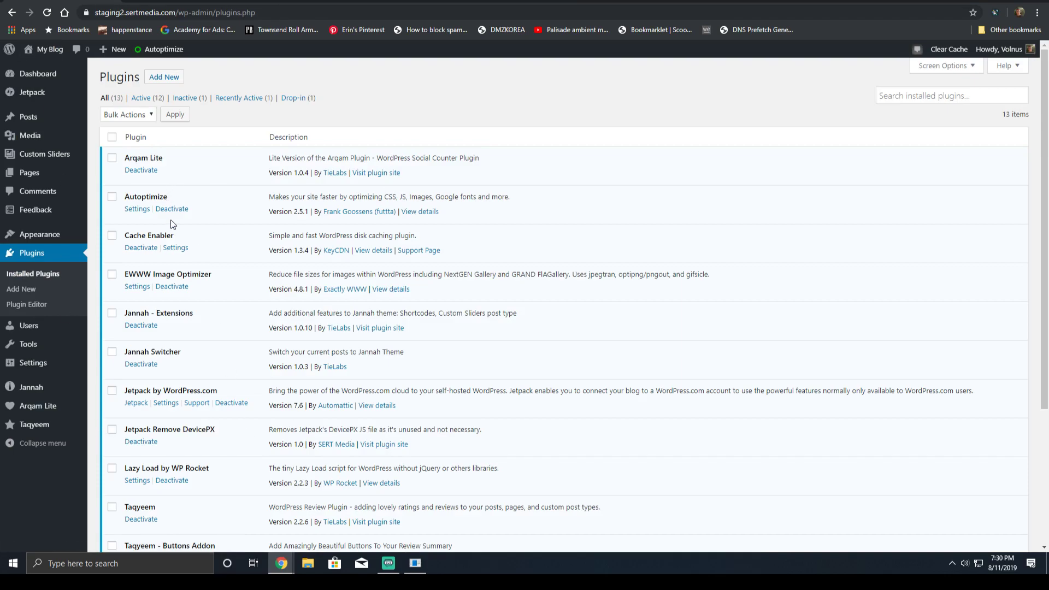
Step: Open the Cache Enabler settings and review its 10-hour cache expiry and first cache behavior option
{"action": "scroll", "coordinate": [179, 170], "scroll_direction": "down", "scroll_amount": 2}
{"action": "left_click", "coordinate": [176, 138]}
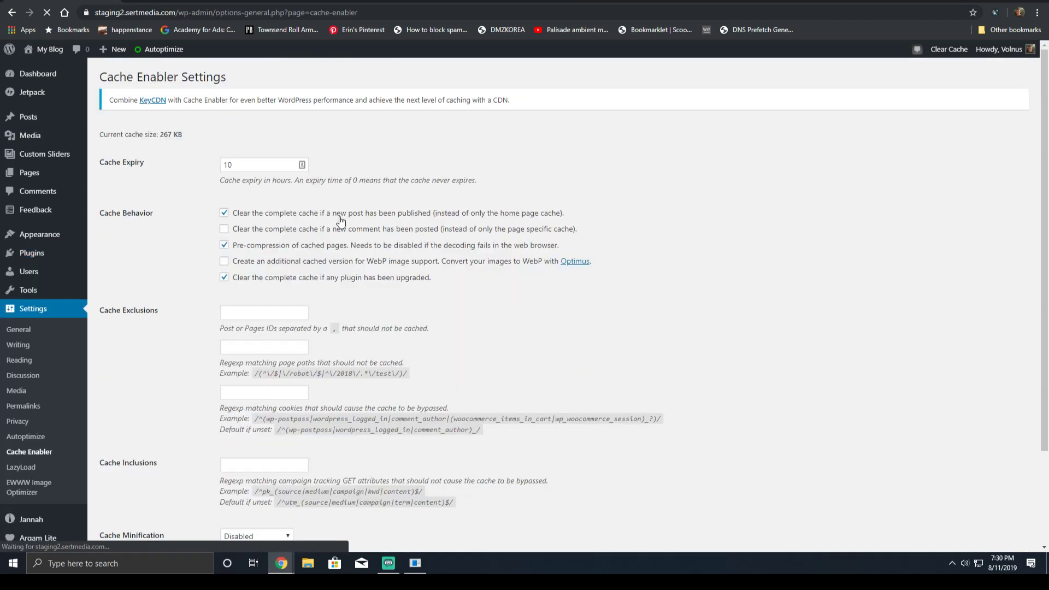
{"action": "left_click_drag", "start_coordinate": [179, 71], "coordinate": [109, 80]}
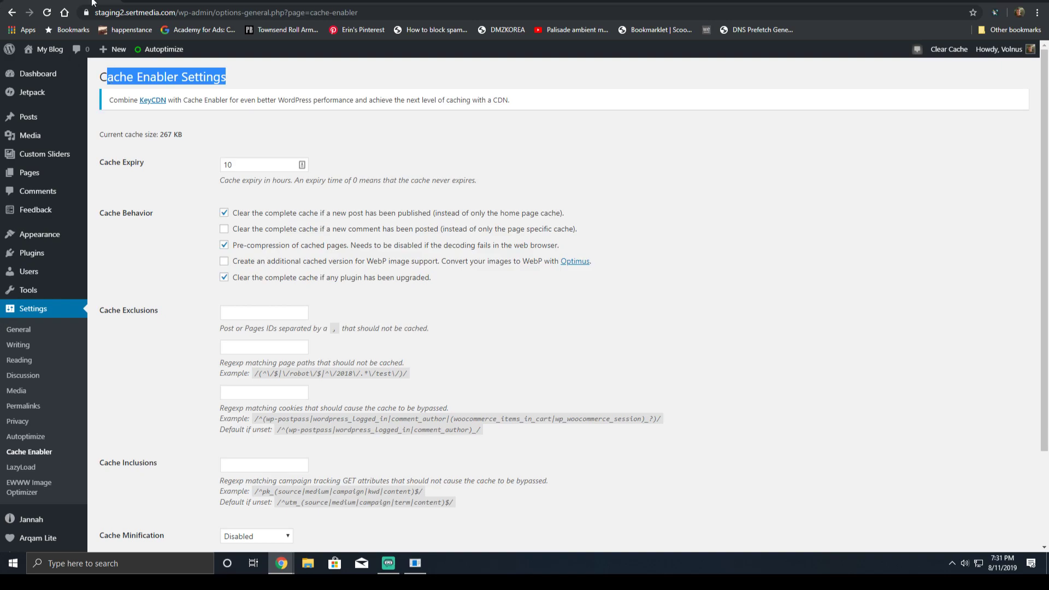
{"action": "triple_click", "coordinate": [141, 161]}
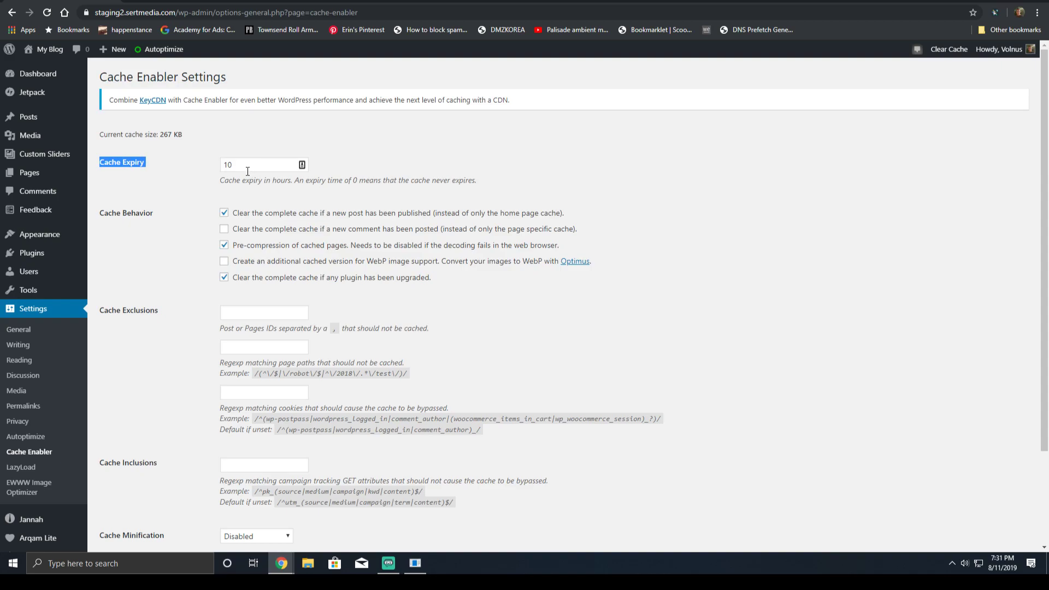
{"action": "scroll", "coordinate": [247, 171], "scroll_direction": "down", "scroll_amount": 1}
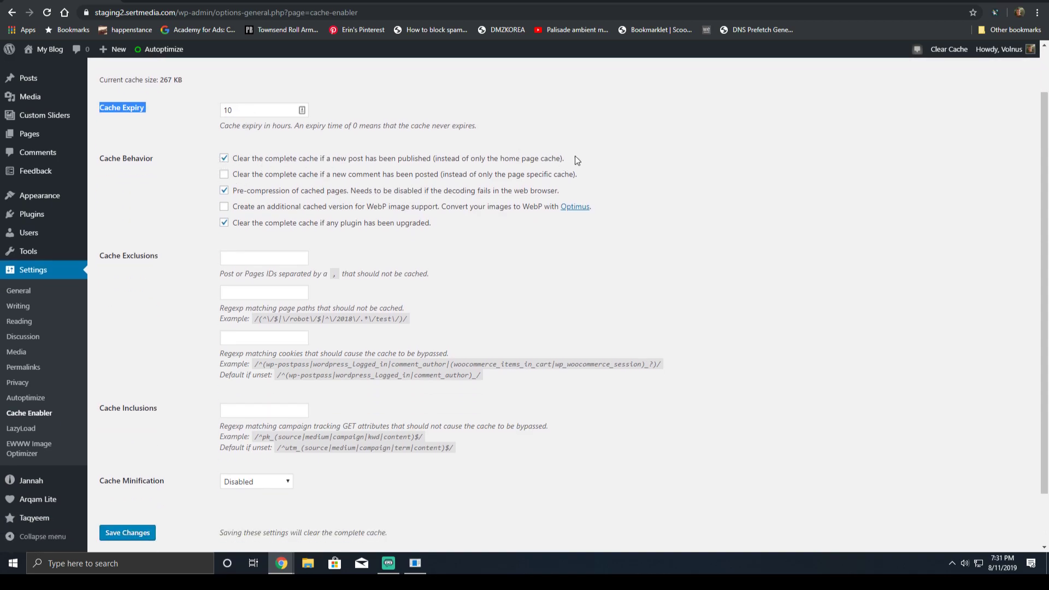
{"action": "left_click_drag", "start_coordinate": [574, 159], "coordinate": [289, 164]}
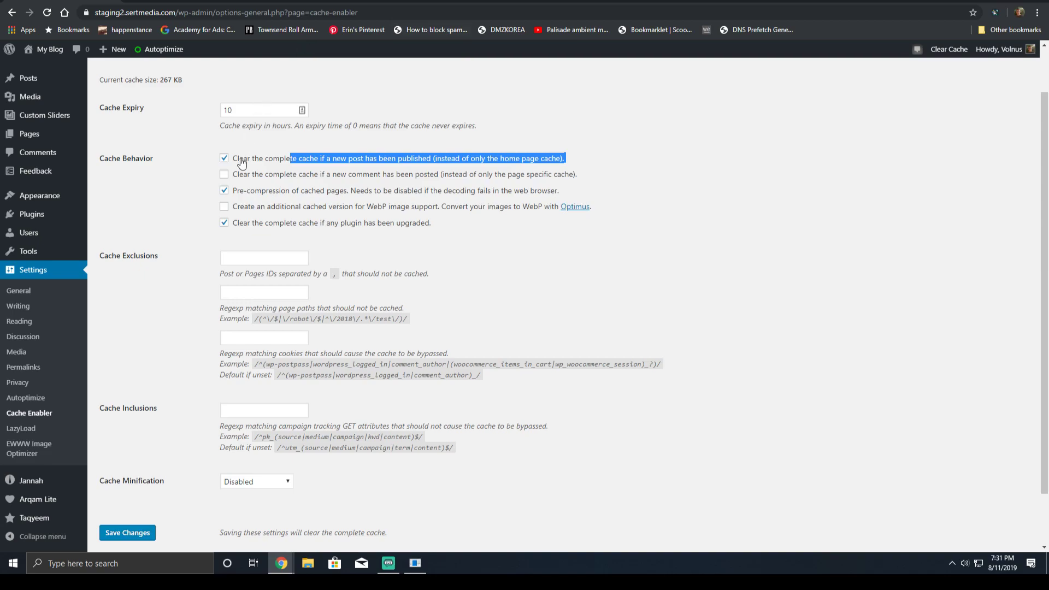
Step: Review the clear-cache-on-plugin-upgrade option, then move to the Autoptimize settings
{"action": "scroll", "coordinate": [242, 163], "scroll_direction": "down", "scroll_amount": 1}
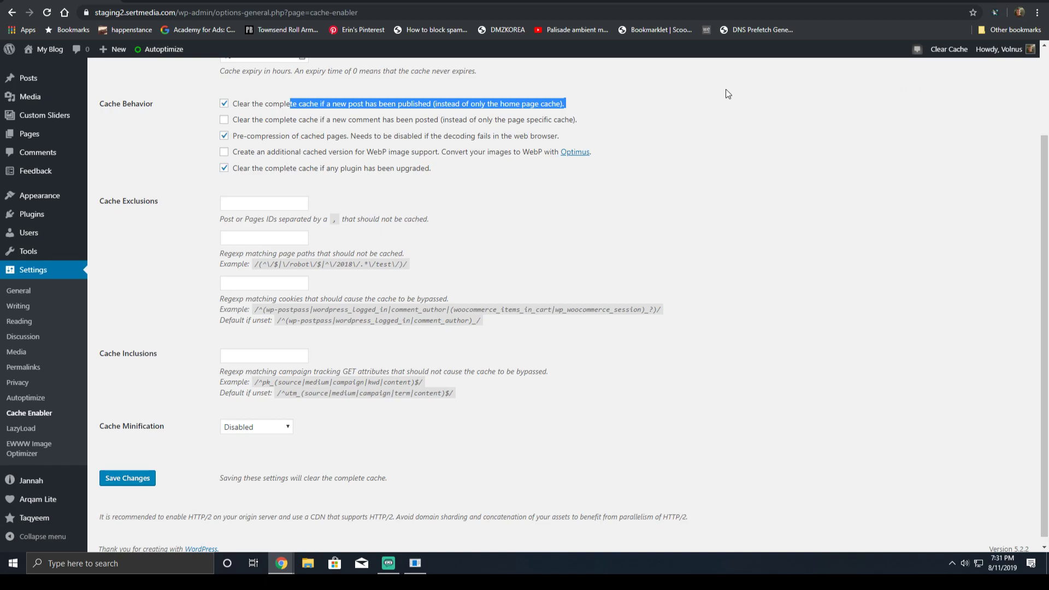
{"action": "left_click", "coordinate": [386, 182]}
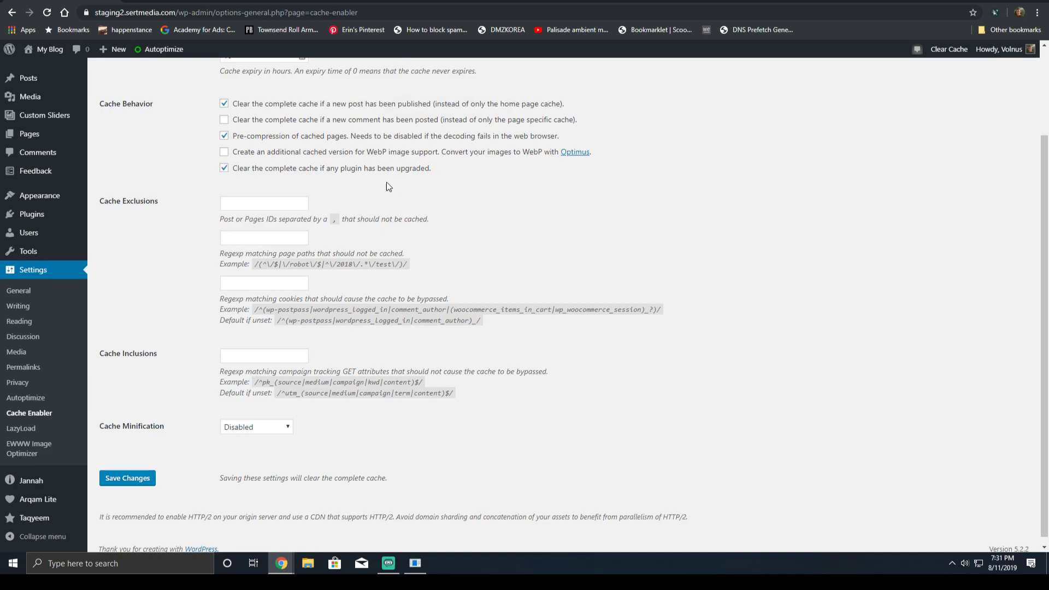
{"action": "triple_click", "coordinate": [248, 174]}
{"action": "left_click", "coordinate": [170, 164]}
{"action": "scroll", "coordinate": [306, 428], "scroll_direction": "down", "scroll_amount": 1}
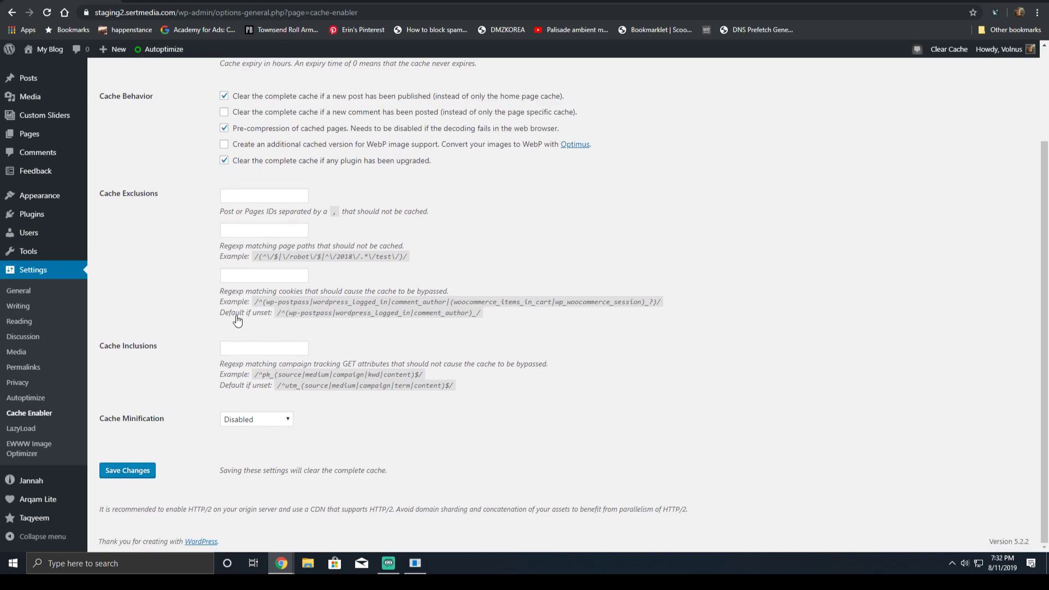
{"action": "left_click", "coordinate": [39, 398]}
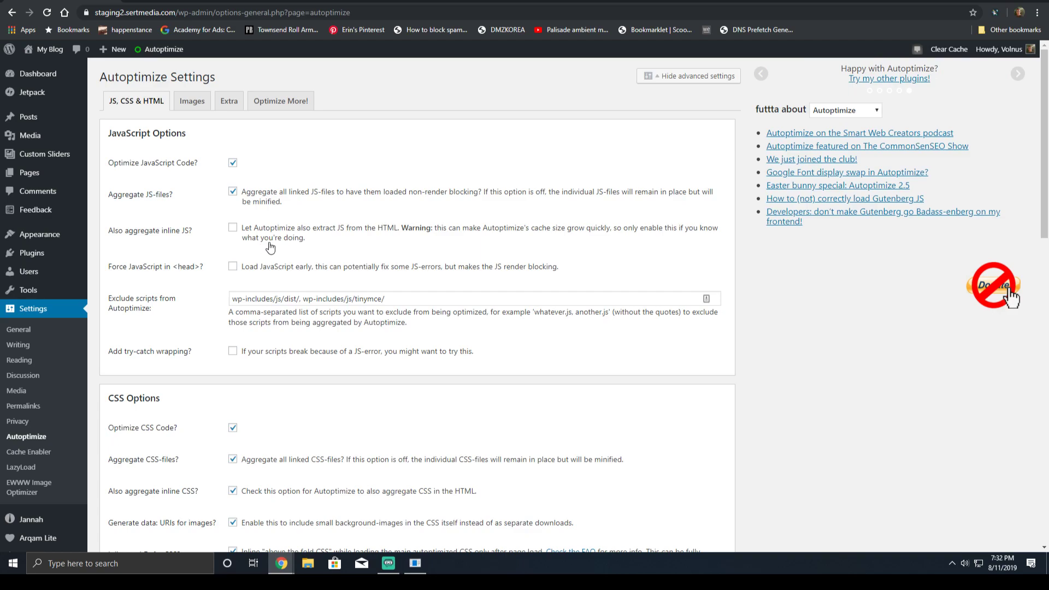
Step: Glance at the site homepage, return to Autoptimize, and go to Jannah's Theme Options
{"action": "key", "text": "ctrl+Tab"}
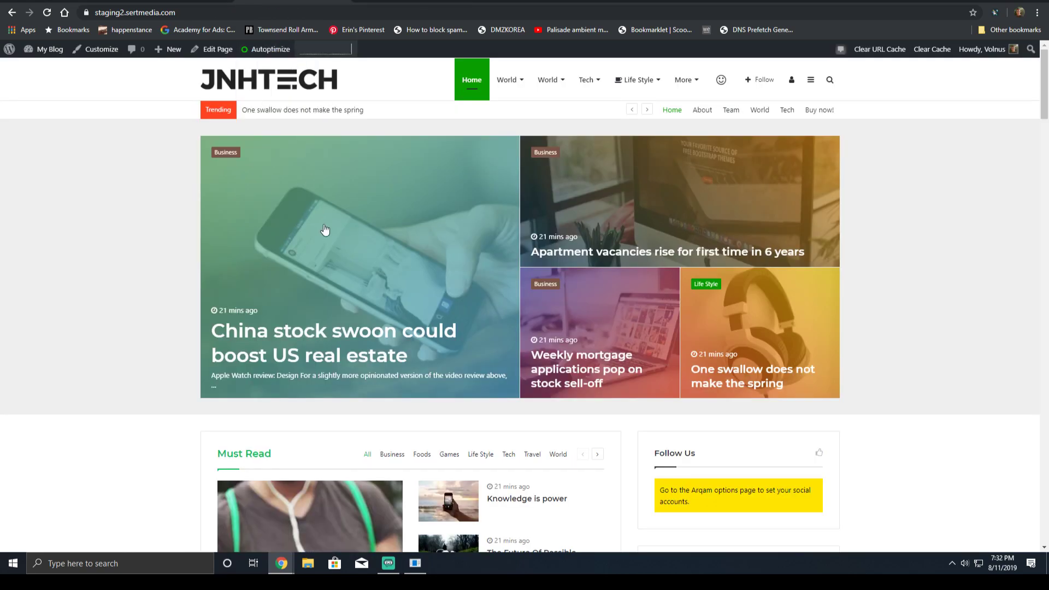
{"action": "key", "text": "ctrl+Tab"}
{"action": "scroll", "coordinate": [53, 480], "scroll_direction": "down", "scroll_amount": 2}
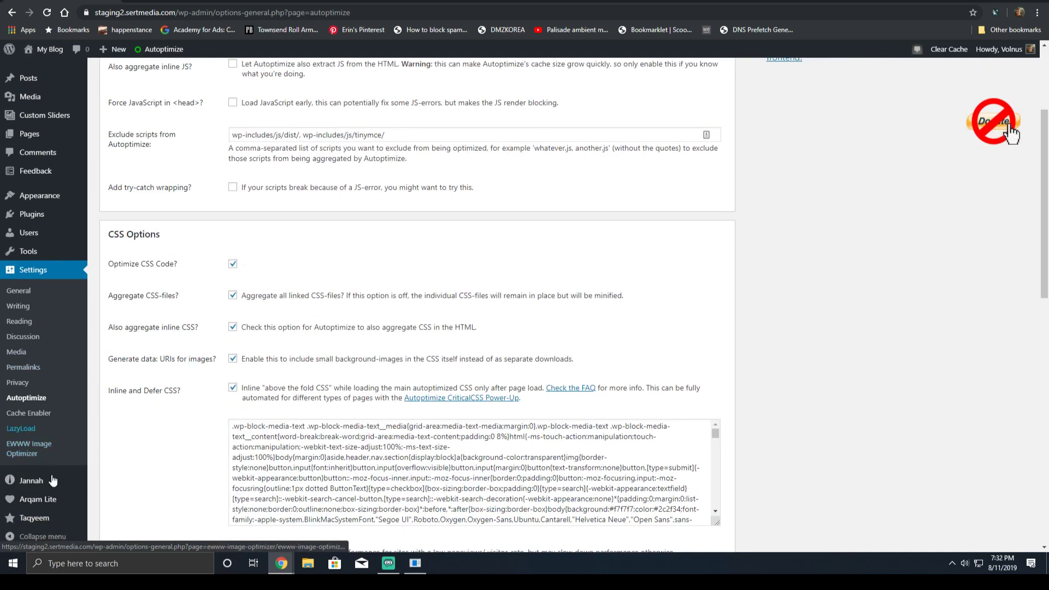
{"action": "mouse_move", "coordinate": [52, 480]}
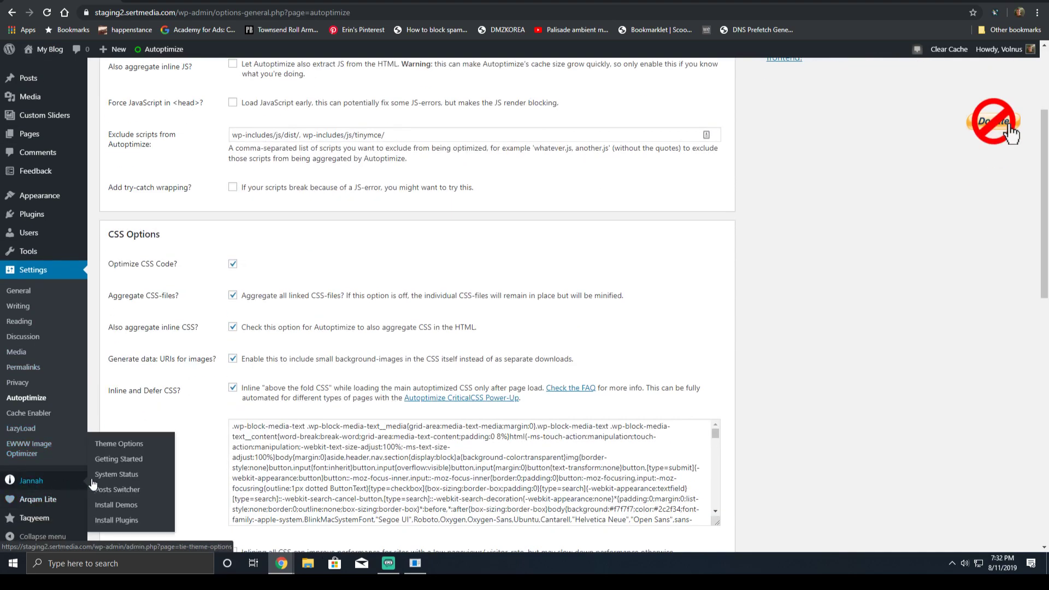
{"action": "left_click", "coordinate": [116, 448]}
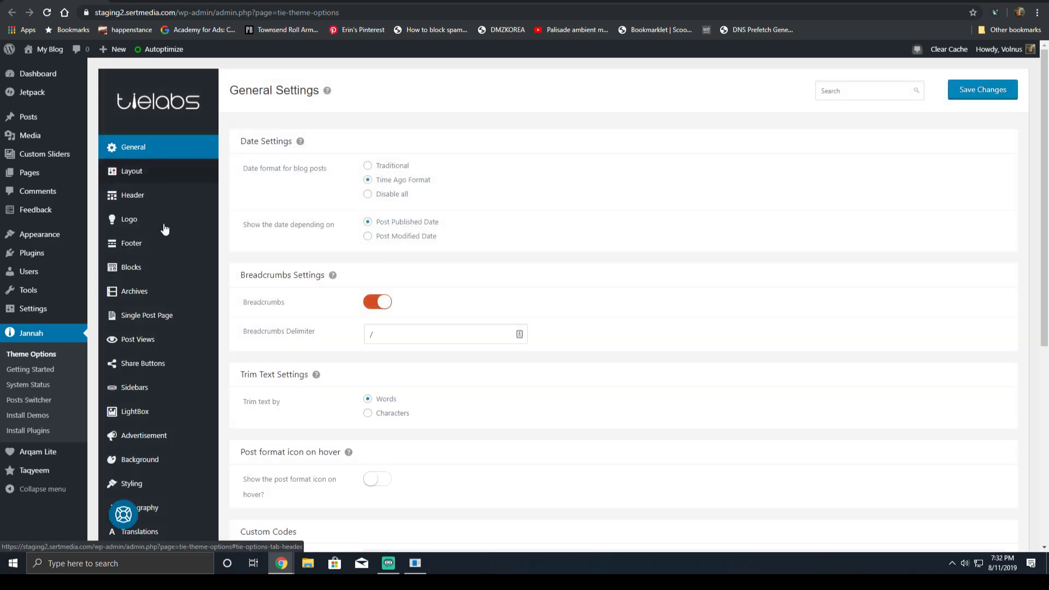
Step: Check Jannah's Post Views Source choices, keeping Jetpack plugin by Automattic
{"action": "scroll", "coordinate": [137, 262], "scroll_direction": "down", "scroll_amount": 1}
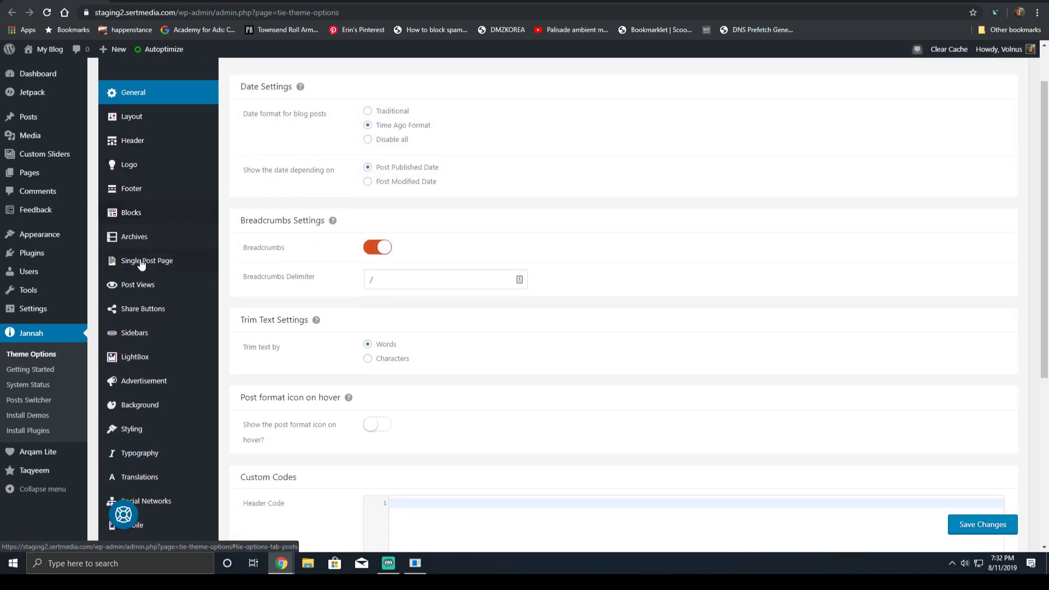
{"action": "left_click", "coordinate": [164, 280]}
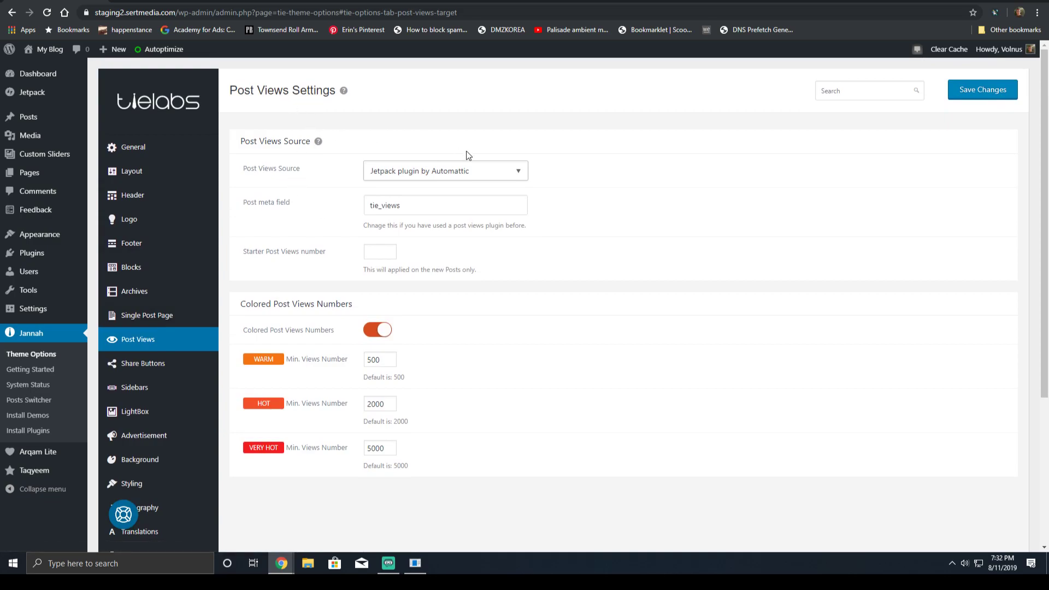
{"action": "left_click", "coordinate": [439, 173]}
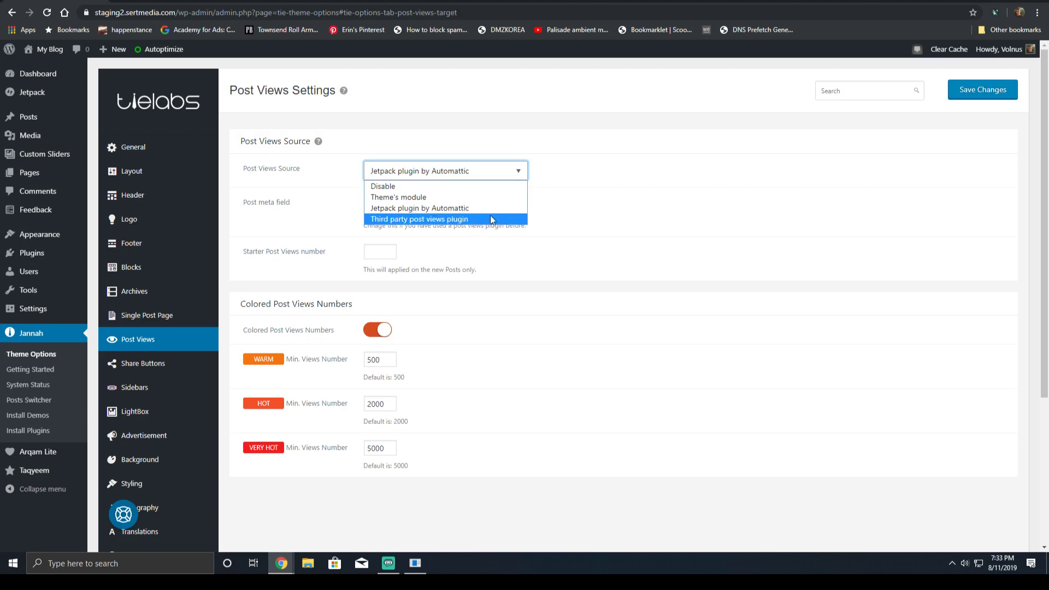
{"action": "left_click", "coordinate": [688, 106]}
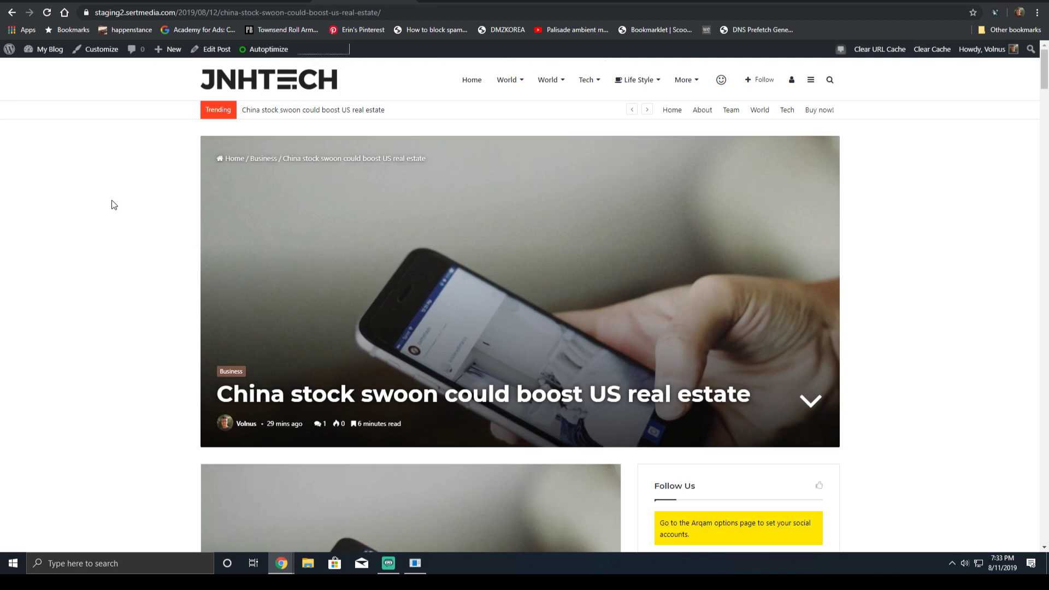
Step: Scroll the China stock swoon post, enlarge its phone image, then close the lightbox
{"action": "scroll", "coordinate": [125, 259], "scroll_direction": "down", "scroll_amount": 3}
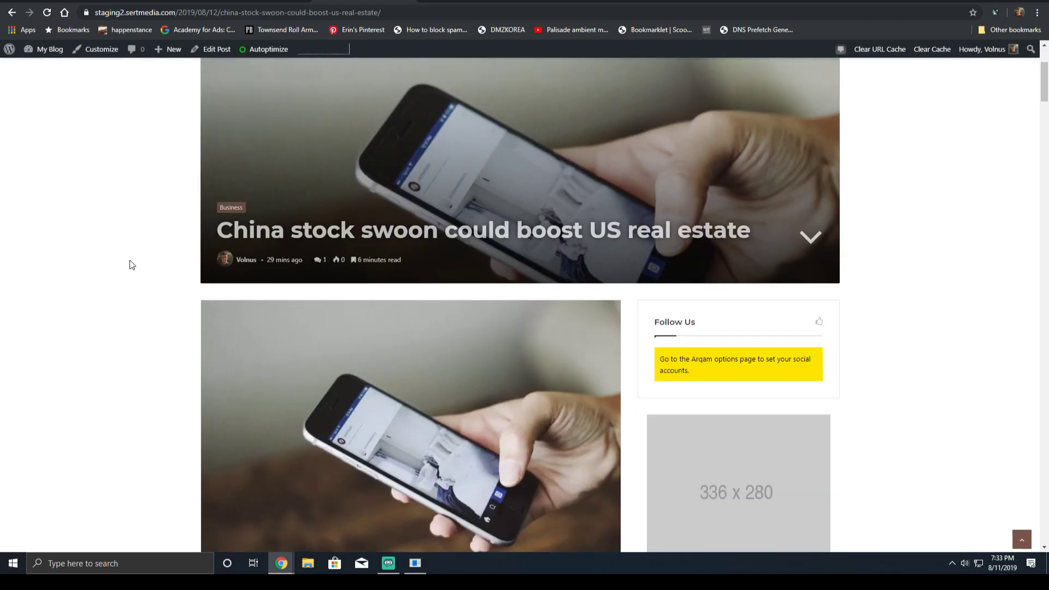
{"action": "scroll", "coordinate": [130, 260], "scroll_direction": "down", "scroll_amount": 10}
{"action": "scroll", "coordinate": [172, 208], "scroll_direction": "up", "scroll_amount": 4}
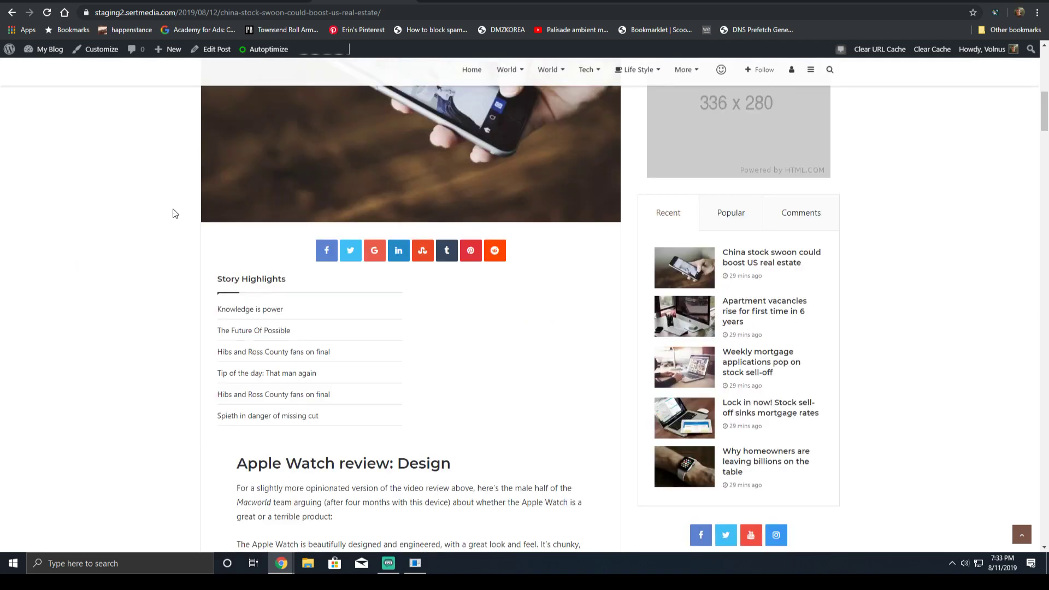
{"action": "scroll", "coordinate": [172, 208], "scroll_direction": "up", "scroll_amount": 3}
{"action": "left_click", "coordinate": [325, 287]}
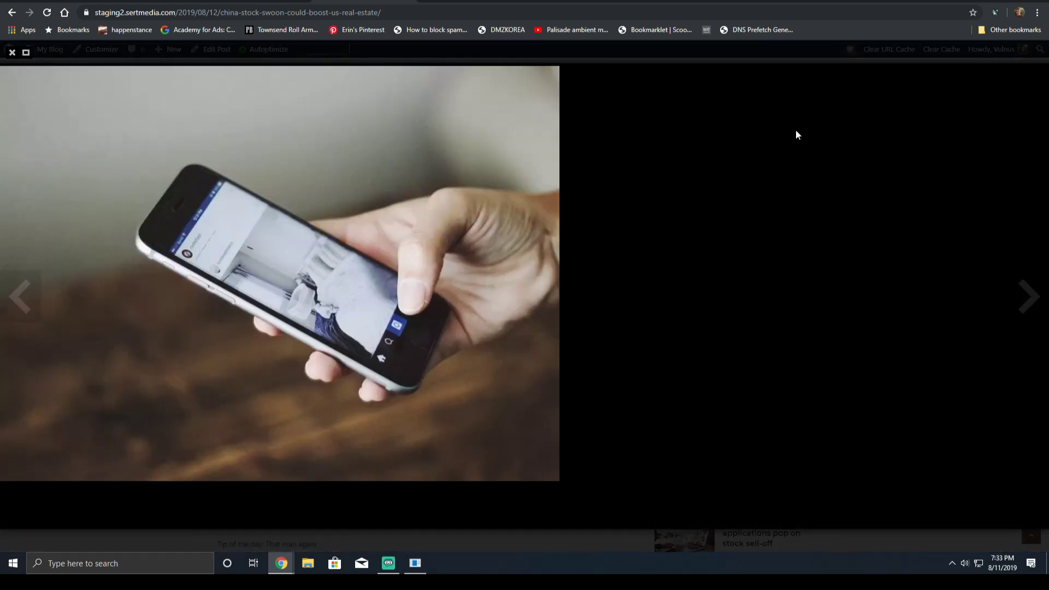
{"action": "left_click", "coordinate": [11, 52]}
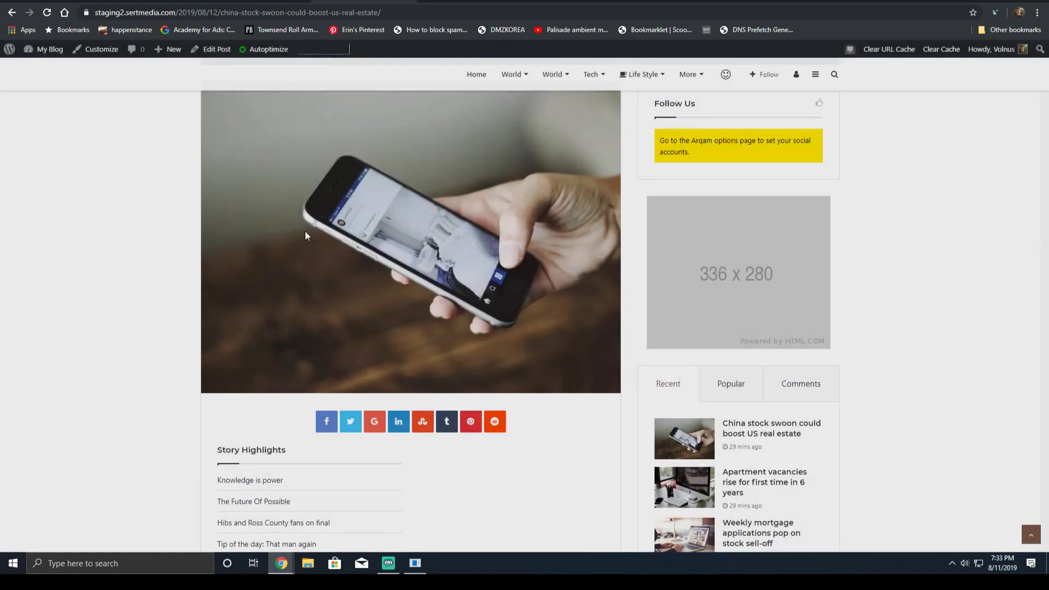
{"action": "scroll", "coordinate": [408, 298], "scroll_direction": "down", "scroll_amount": 15}
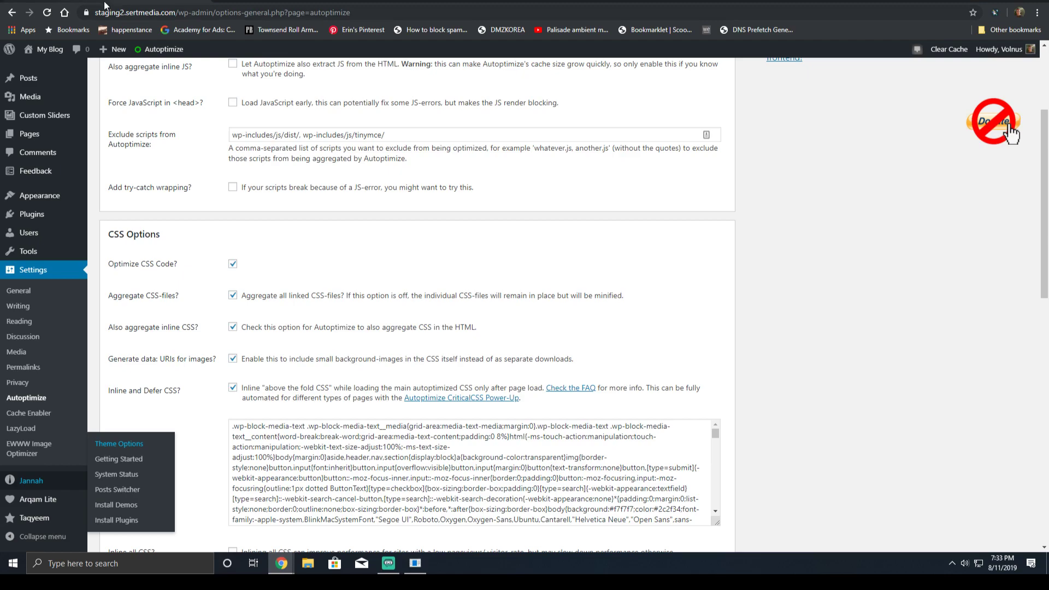
Step: Recheck the post views source without changing it, then go to Jetpack's settings
{"action": "left_click", "coordinate": [450, 162]}
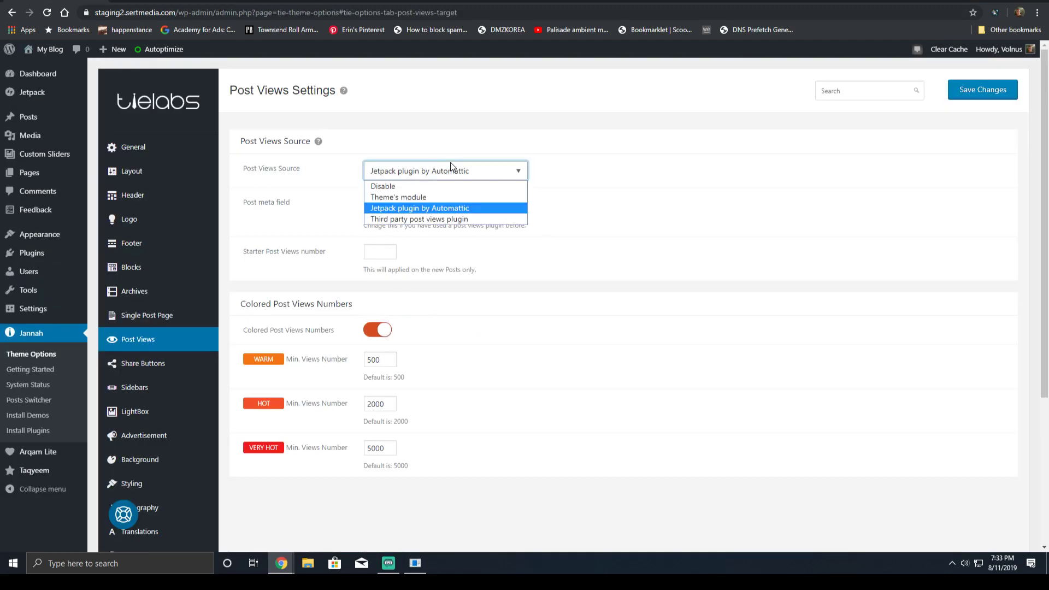
{"action": "left_click", "coordinate": [513, 120]}
{"action": "mouse_move", "coordinate": [26, 85]}
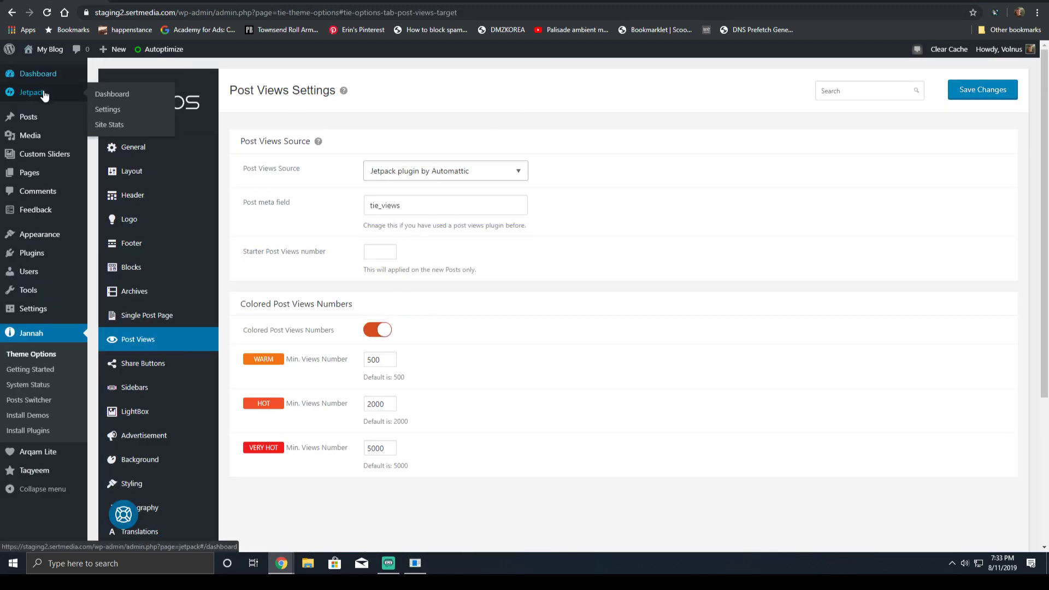
{"action": "left_click", "coordinate": [123, 110]}
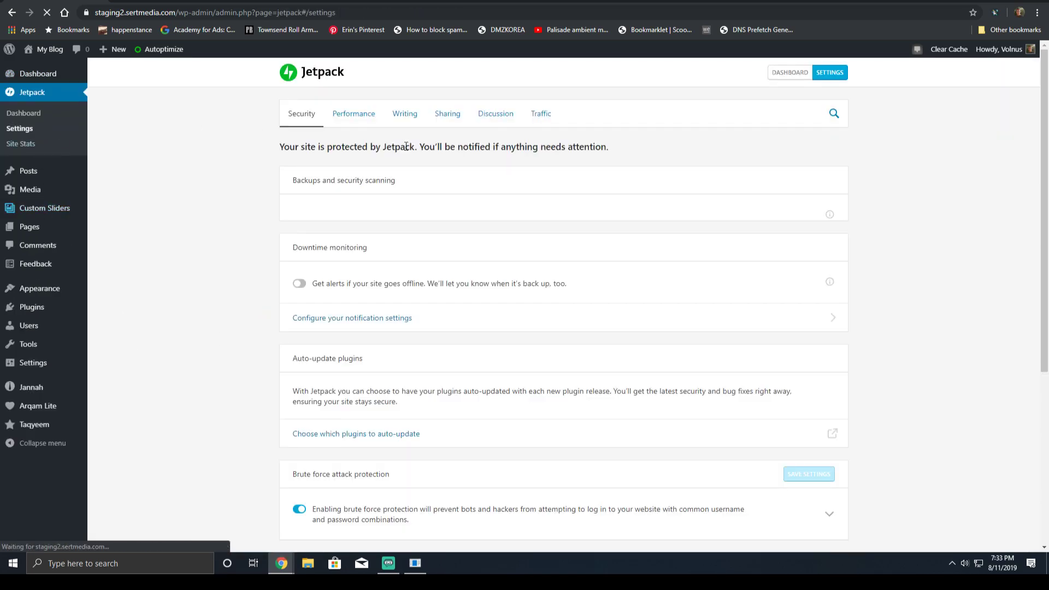
Step: Review Jetpack's Performance settings for the site accelerator and image lazy loading
{"action": "left_click", "coordinate": [339, 122]}
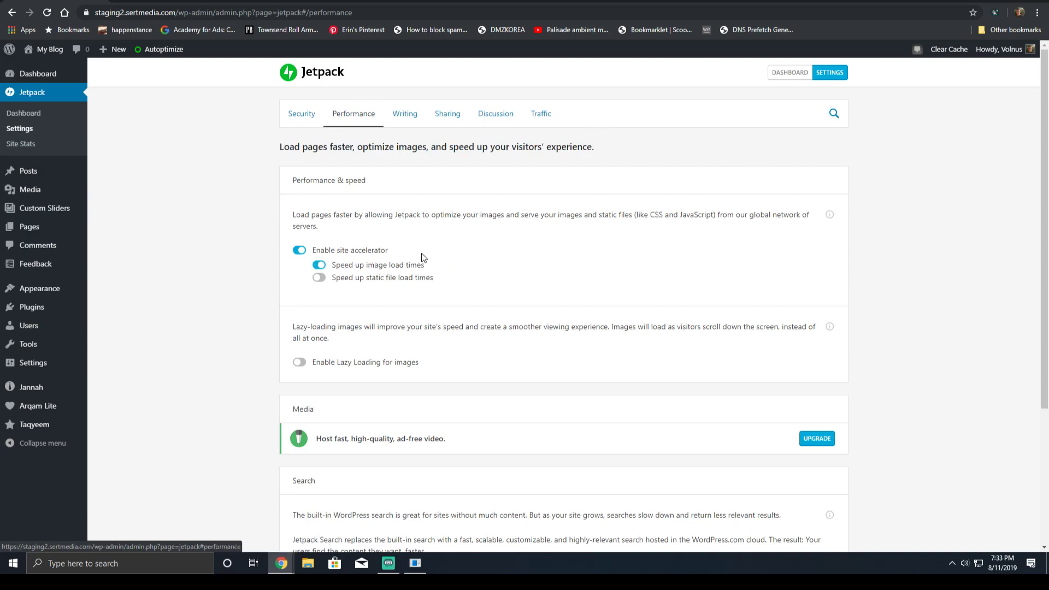
{"action": "scroll", "coordinate": [370, 284], "scroll_direction": "down", "scroll_amount": 2}
{"action": "scroll", "coordinate": [371, 284], "scroll_direction": "down", "scroll_amount": 1}
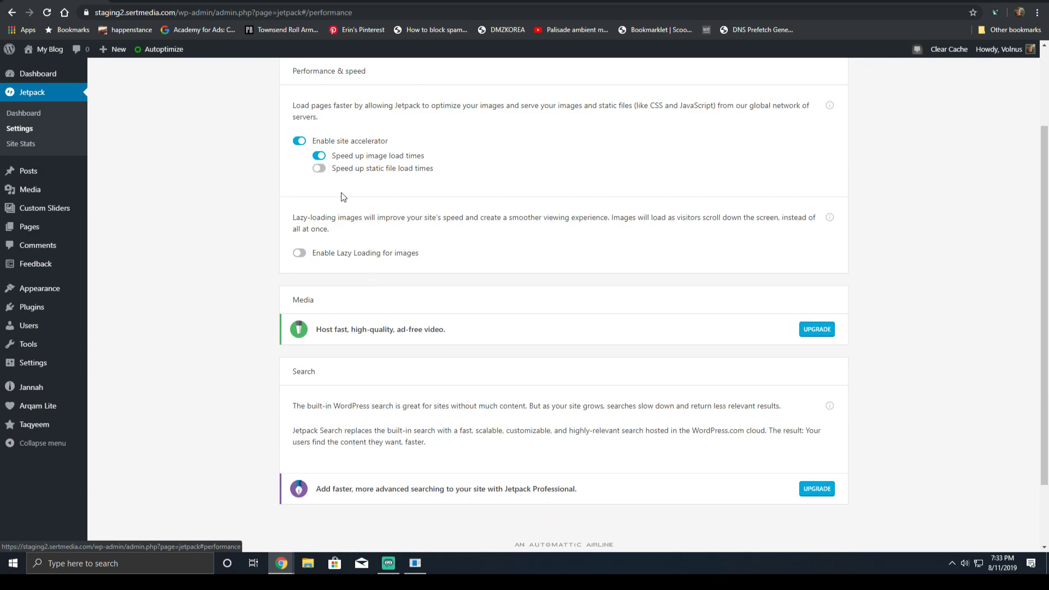
{"action": "scroll", "coordinate": [338, 191], "scroll_direction": "up", "scroll_amount": 2}
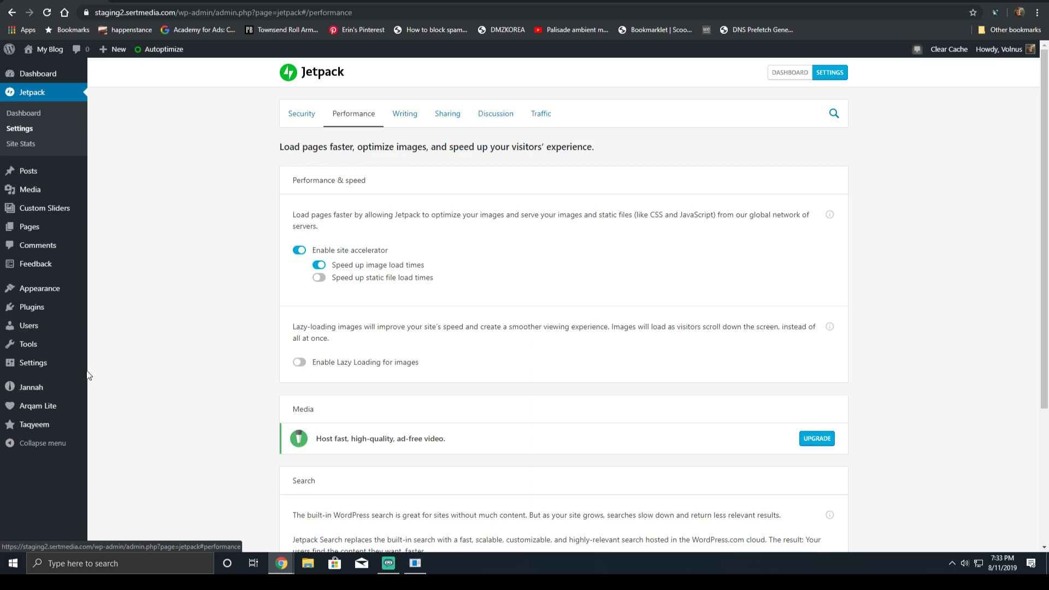
Step: Open Settings > Autoptimize and scroll past the excluded-scripts field to the CSS Options
{"action": "mouse_move", "coordinate": [66, 366]}
{"action": "left_click", "coordinate": [126, 468]}
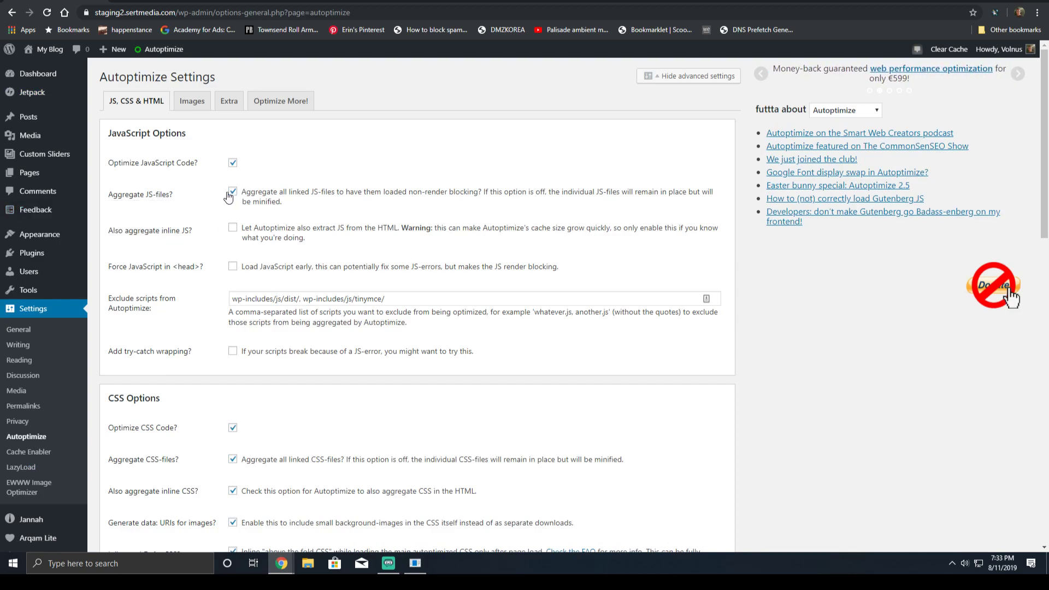
{"action": "scroll", "coordinate": [229, 199], "scroll_direction": "down", "scroll_amount": 2}
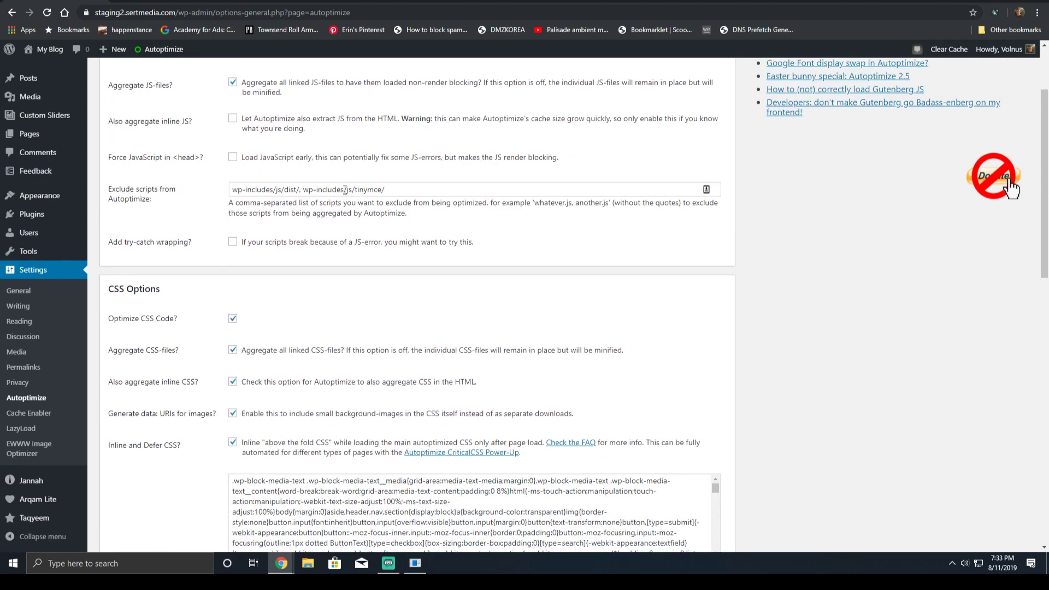
{"action": "left_click", "coordinate": [420, 188]}
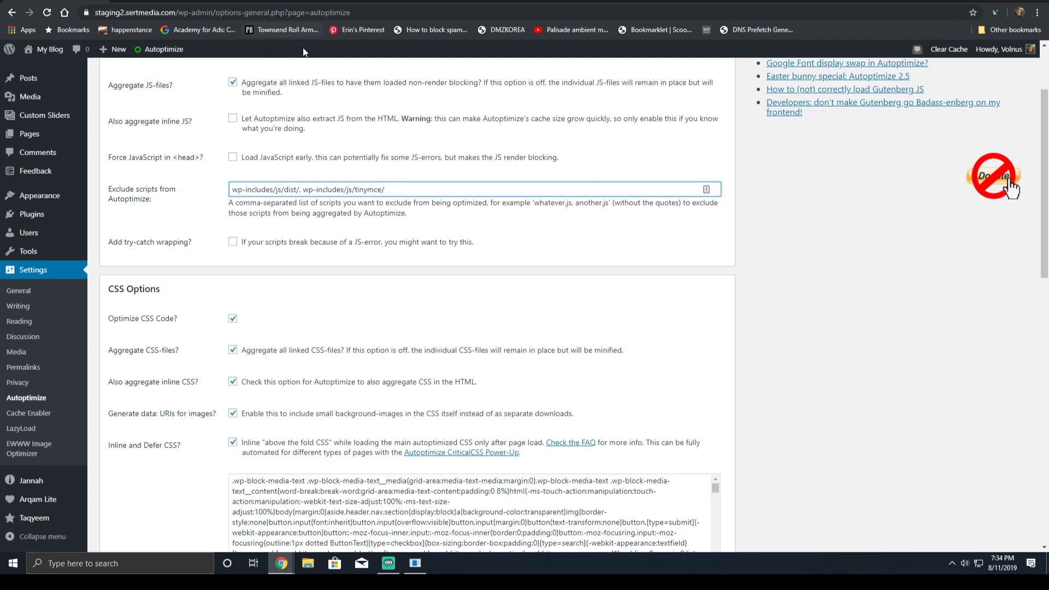
{"action": "scroll", "coordinate": [350, 164], "scroll_direction": "down", "scroll_amount": 2}
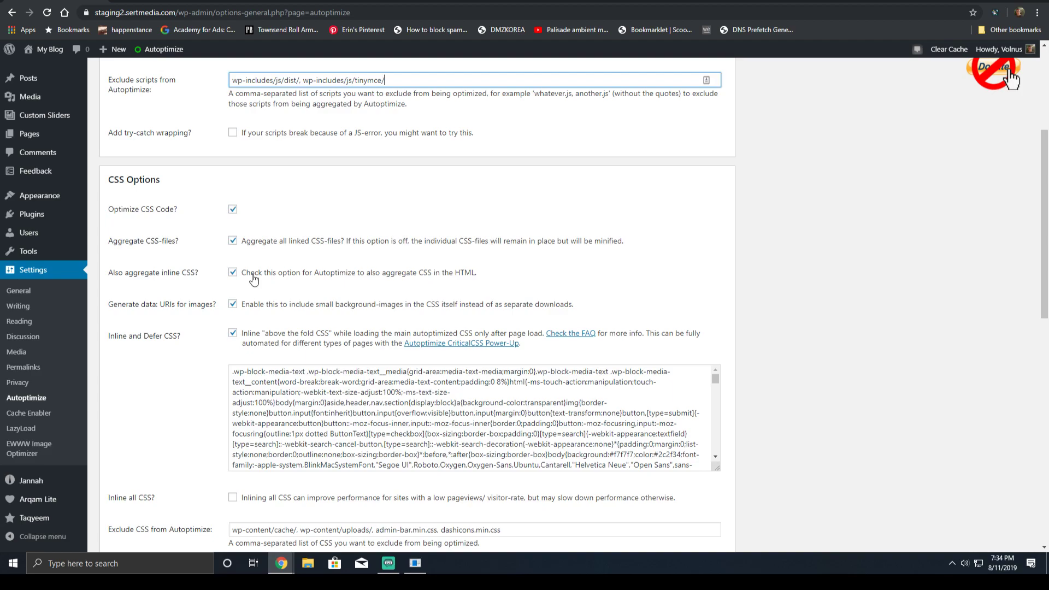
Step: Point out data URIs, select all CSS in the Inline and Defer box, then go to the generator tab
{"action": "scroll", "coordinate": [253, 279], "scroll_direction": "down", "scroll_amount": 2}
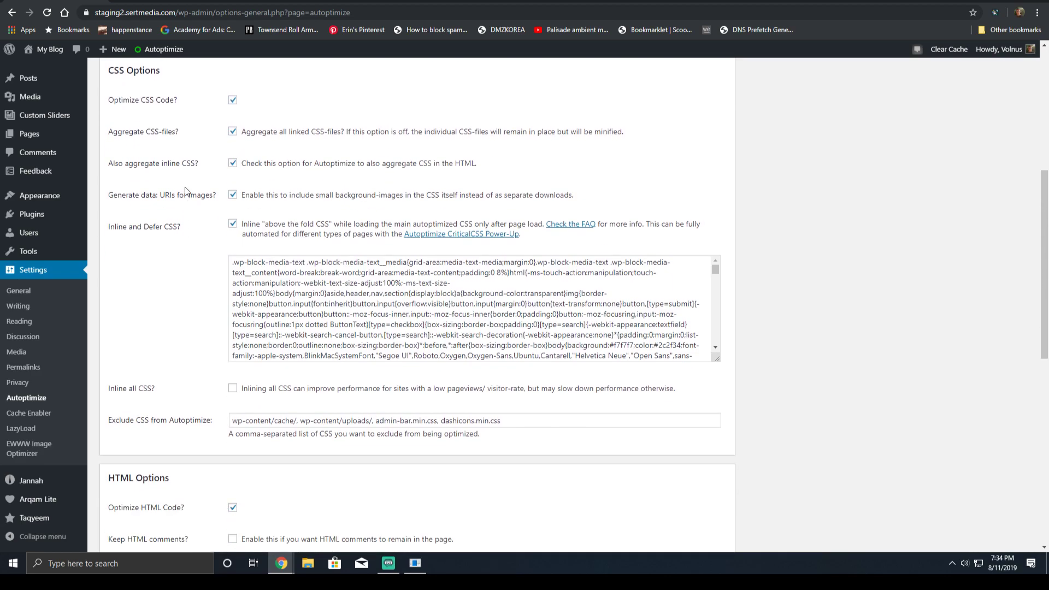
{"action": "triple_click", "coordinate": [162, 195]}
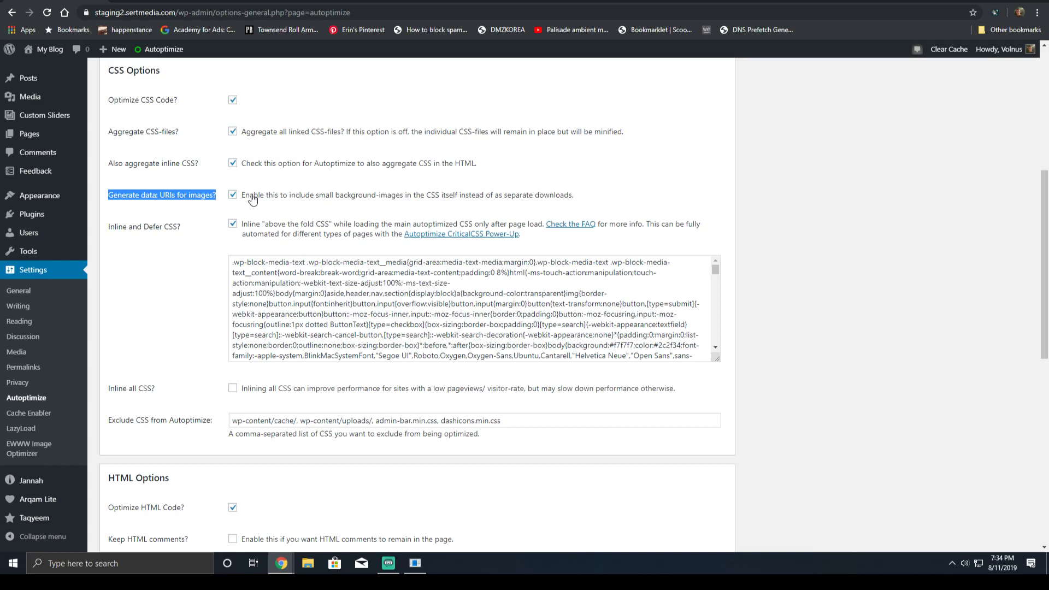
{"action": "left_click", "coordinate": [315, 303]}
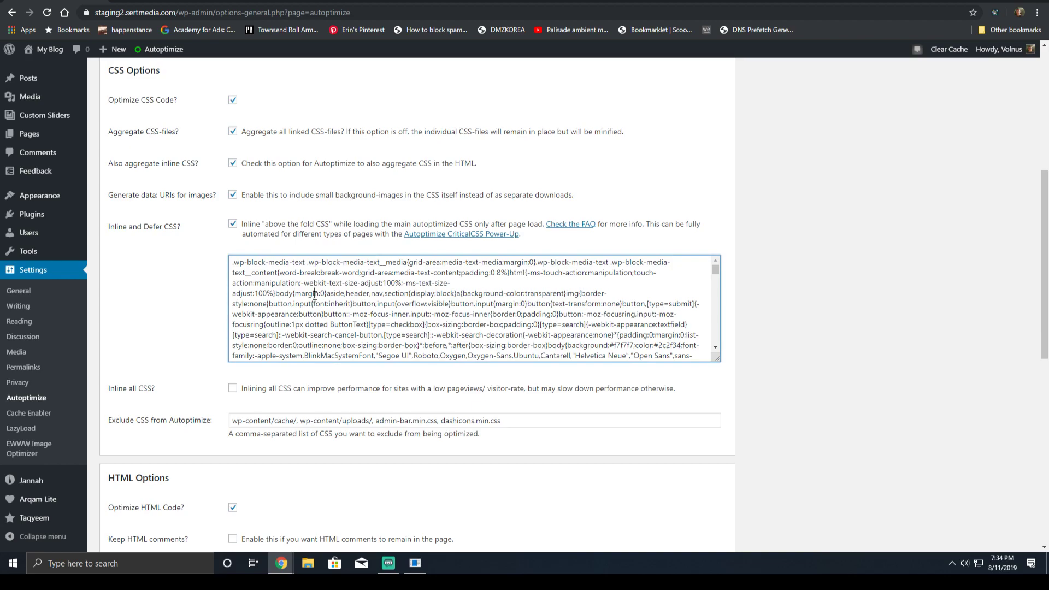
{"action": "key", "text": "ctrl+a"}
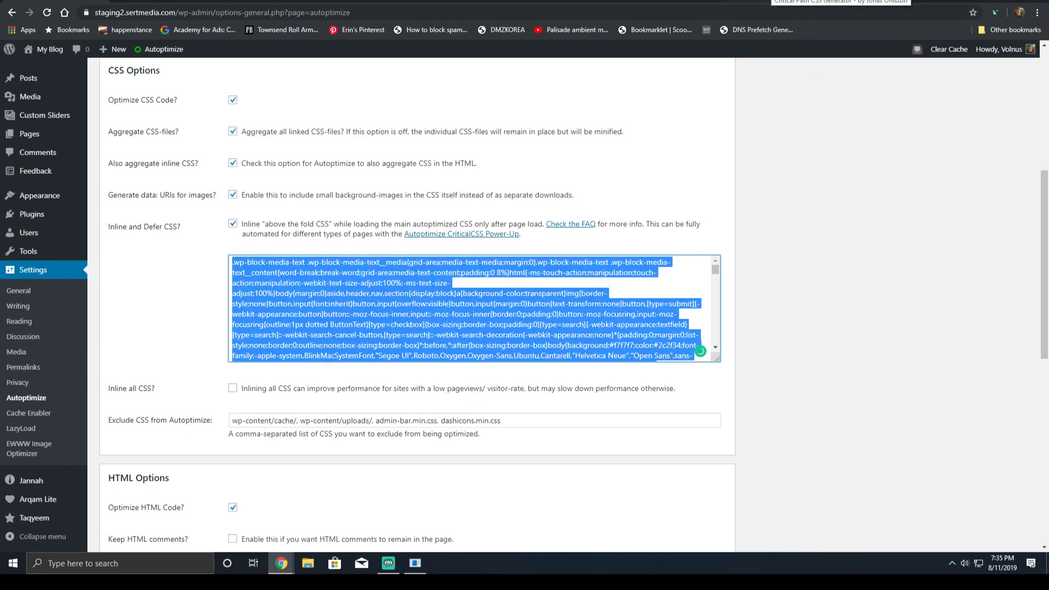
{"action": "left_click", "coordinate": [841, 1]}
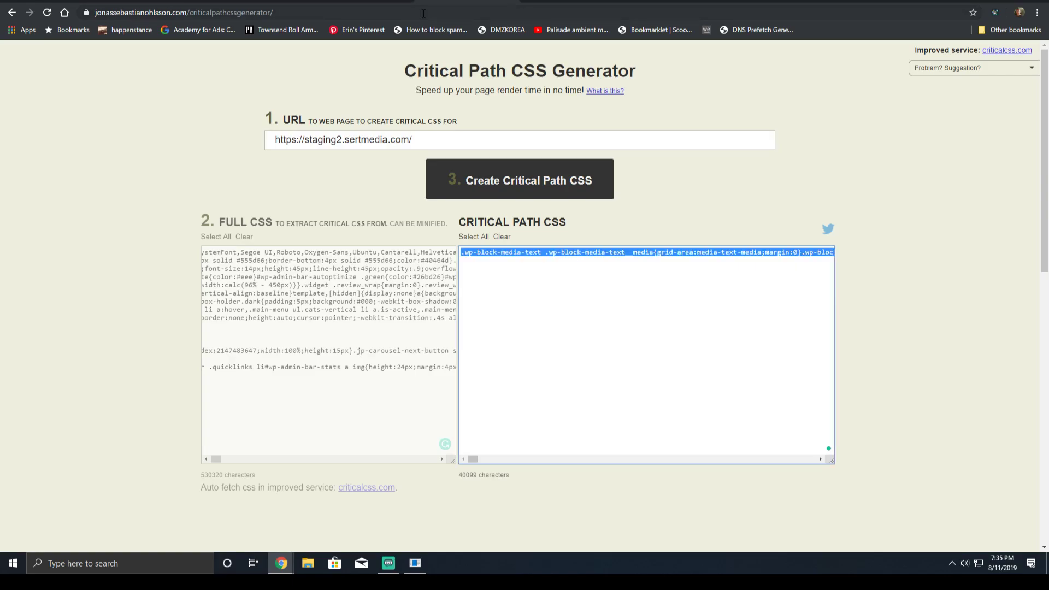
Step: Check the staging site URL entered in the Critical Path CSS Generator
{"action": "left_click", "coordinate": [427, 14]}
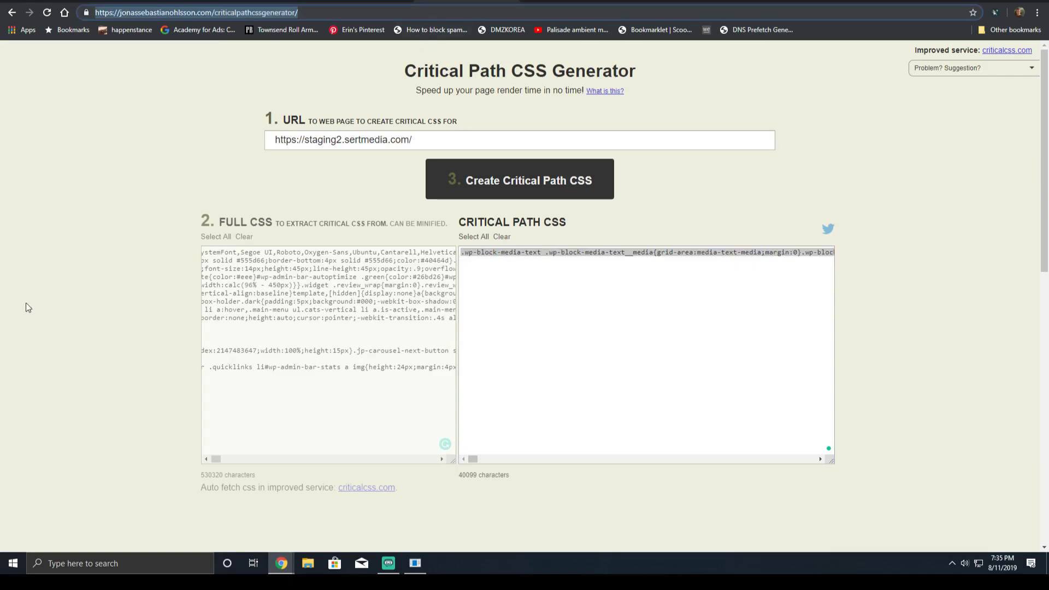
{"action": "left_click", "coordinate": [104, 304]}
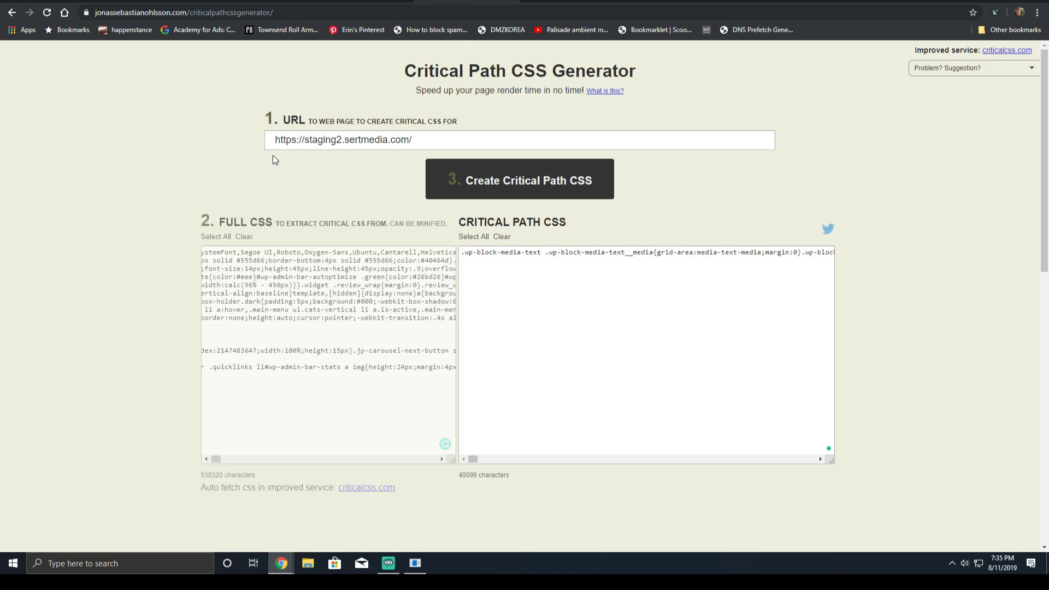
{"action": "triple_click", "coordinate": [345, 141]}
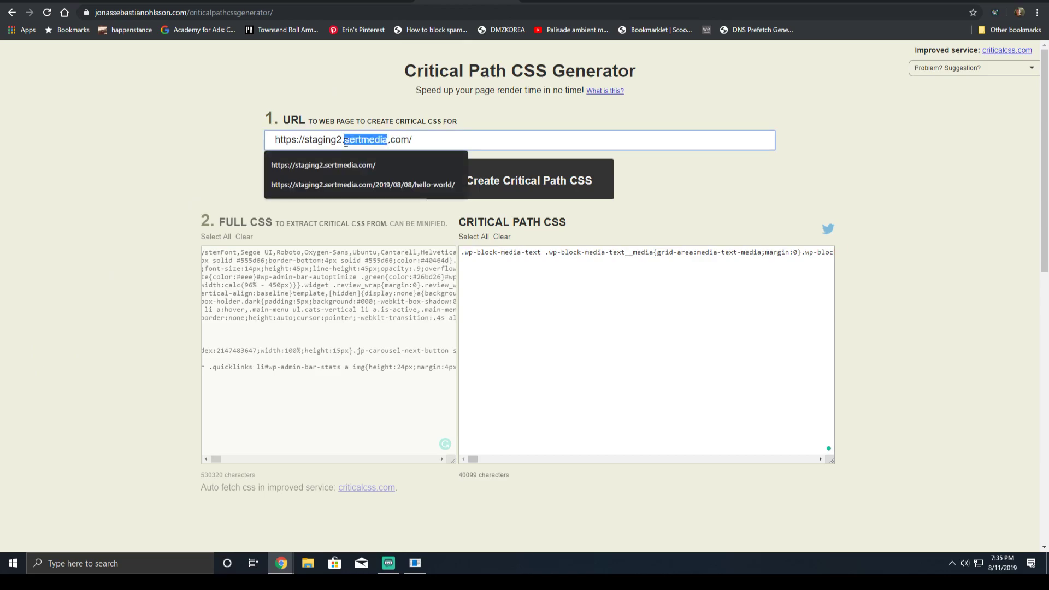
{"action": "left_click", "coordinate": [90, 191]}
Step: View the article's page source, select the full CSS input, and create the critical path CSS
{"action": "key", "text": "ctrl+Tab"}
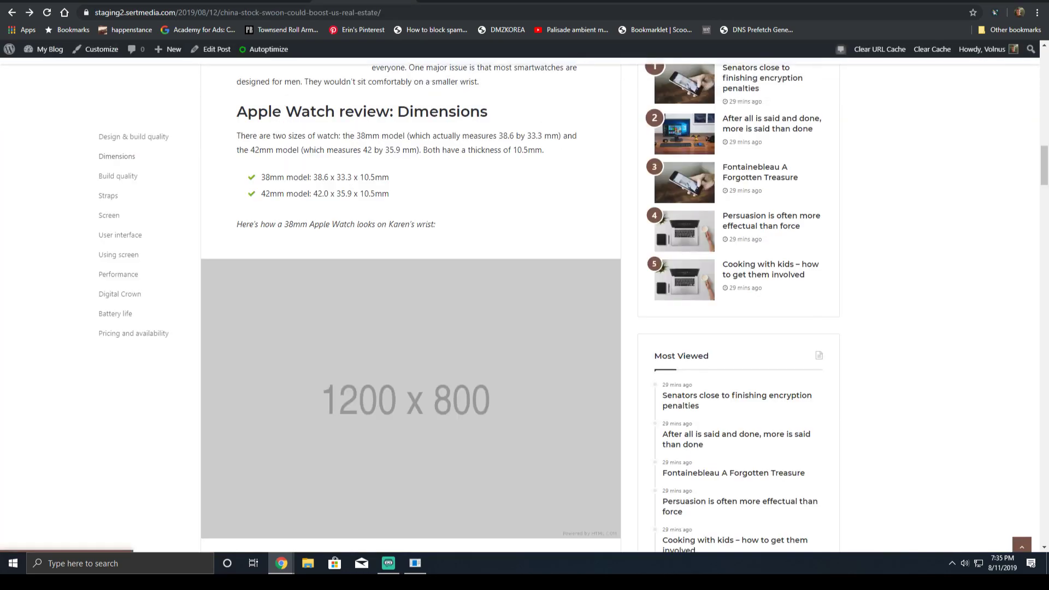
{"action": "right_click", "coordinate": [219, 184]}
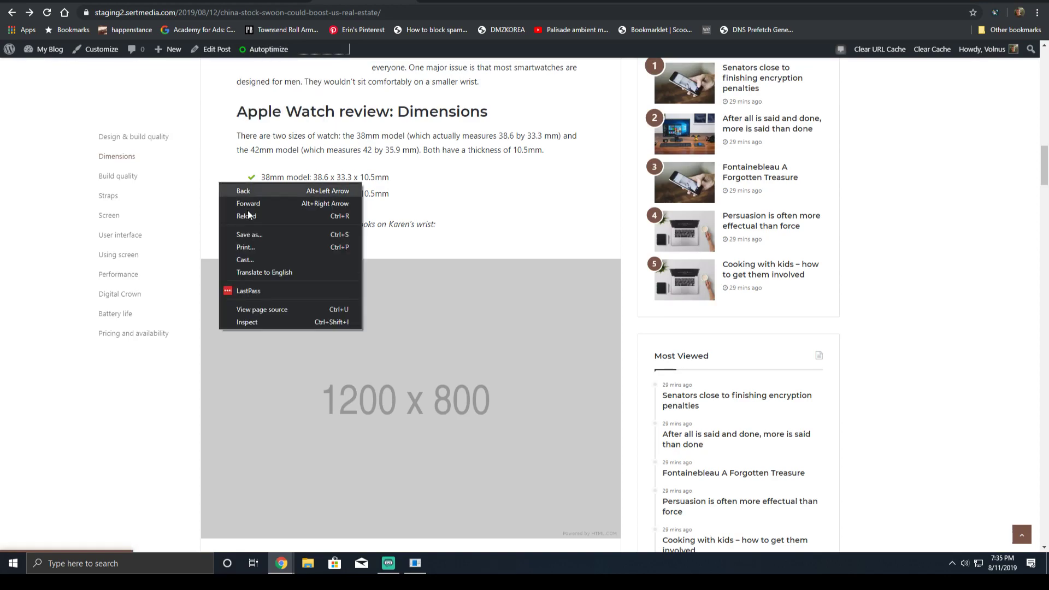
{"action": "left_click", "coordinate": [262, 310]}
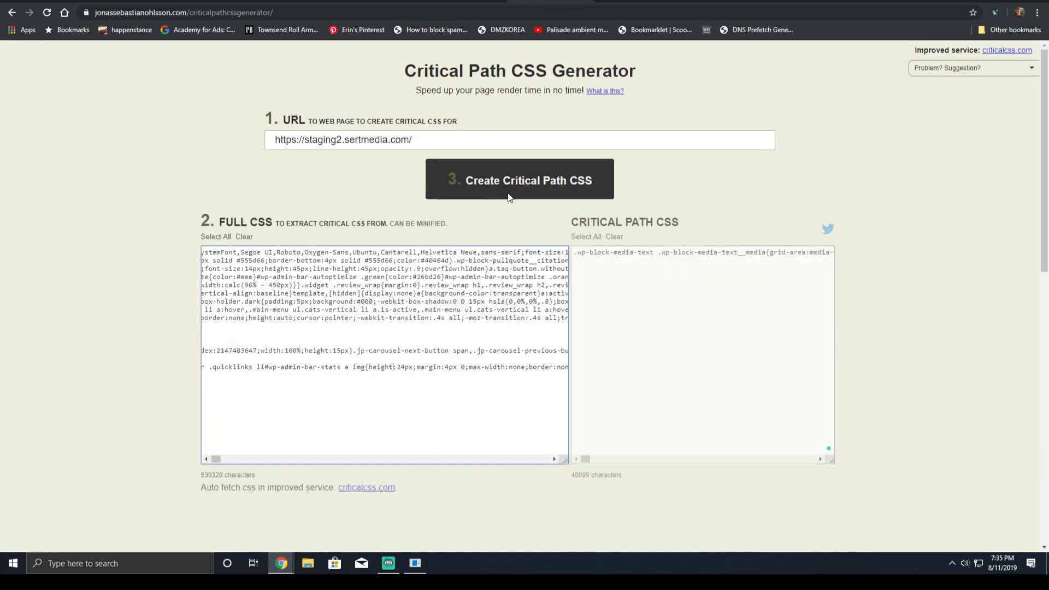
{"action": "key", "text": "ctrl+a"}
{"action": "left_click", "coordinate": [529, 187]}
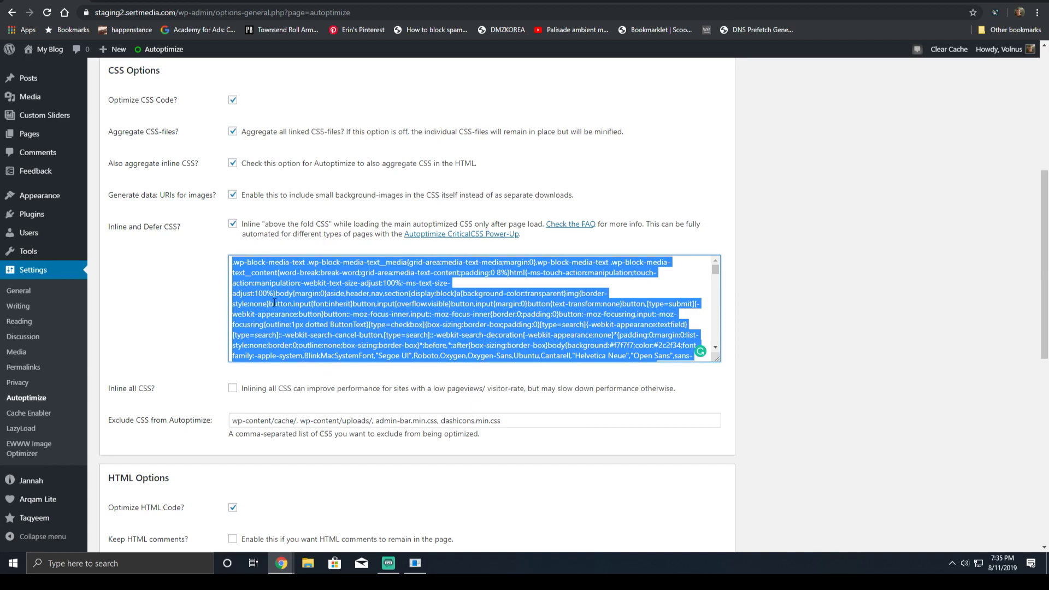
Step: Select the inline CSS box contents and scroll through the Autoptimize CSS options
{"action": "double_click", "coordinate": [324, 284]}
{"action": "key", "text": "ctrl+a"}
{"action": "left_click", "coordinate": [188, 289]}
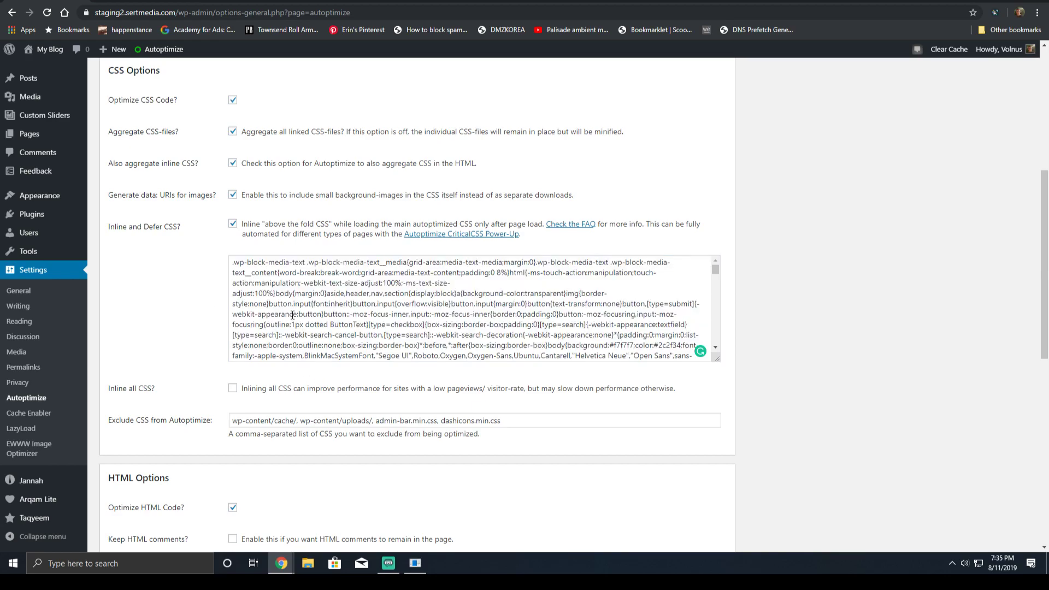
{"action": "scroll", "coordinate": [572, 304], "scroll_direction": "down", "scroll_amount": 10}
{"action": "scroll", "coordinate": [573, 304], "scroll_direction": "down", "scroll_amount": 10}
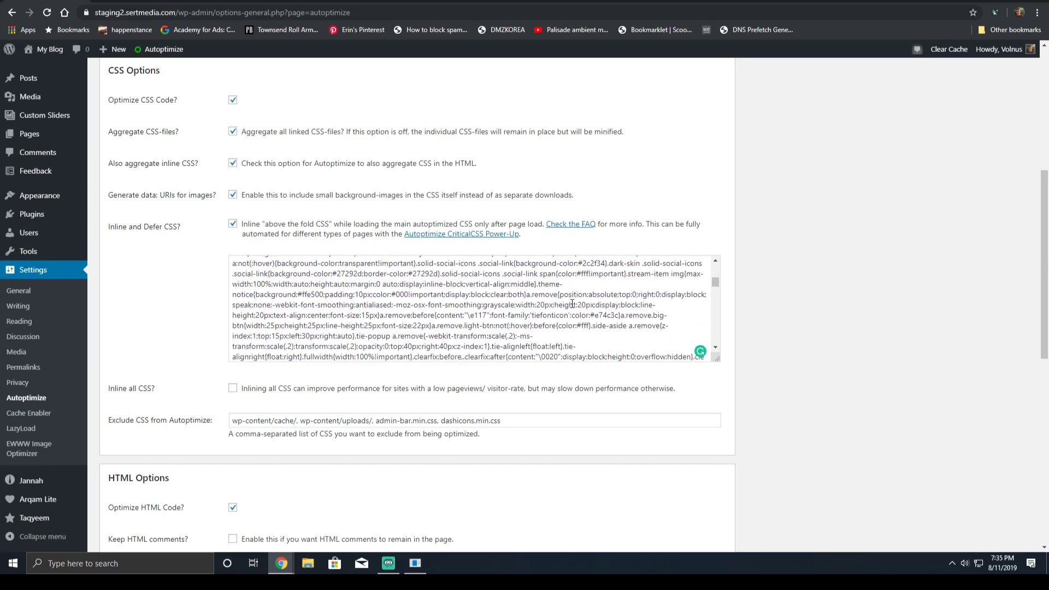
{"action": "scroll", "coordinate": [565, 299], "scroll_direction": "down", "scroll_amount": 8}
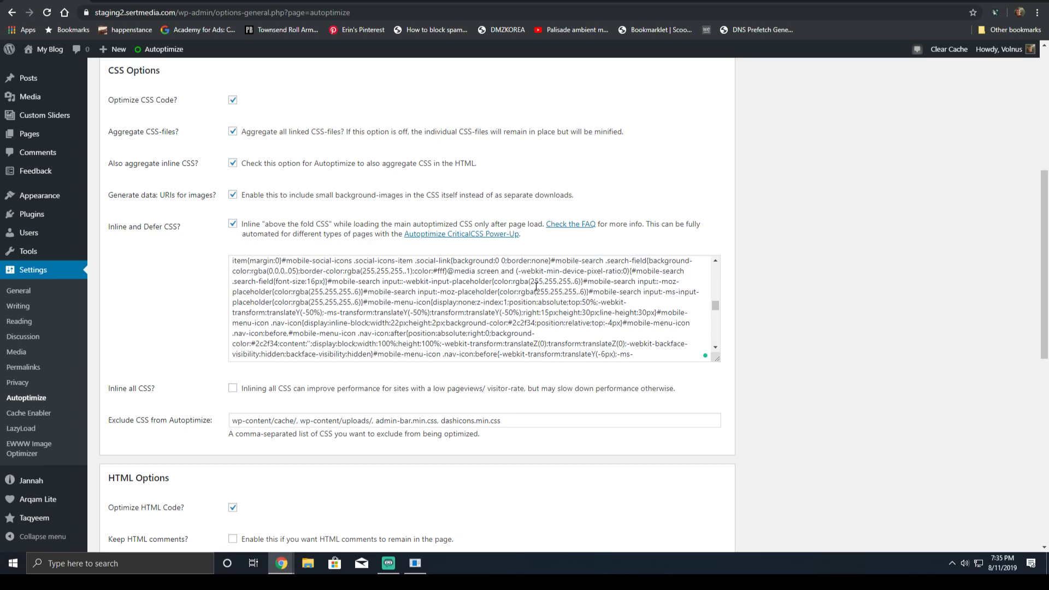
{"action": "scroll", "coordinate": [536, 286], "scroll_direction": "down", "scroll_amount": 10}
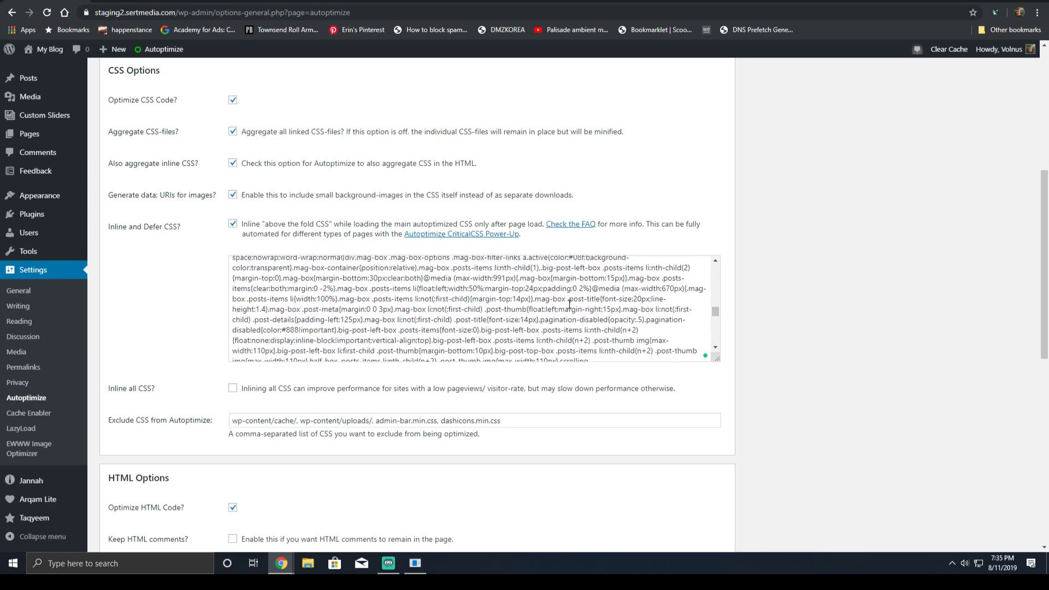
{"action": "scroll", "coordinate": [623, 328], "scroll_direction": "down", "scroll_amount": 5}
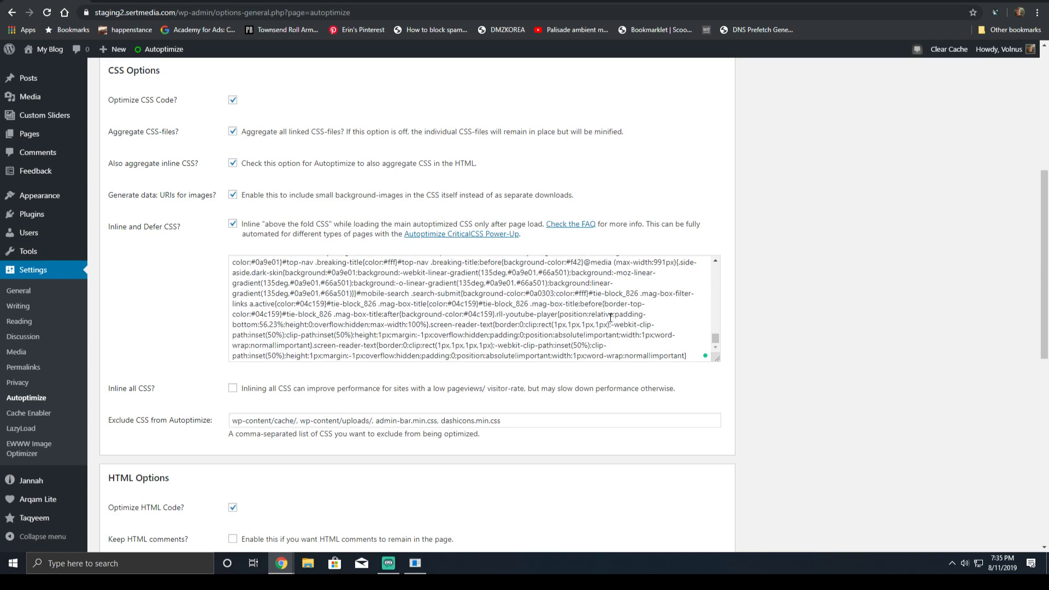
{"action": "scroll", "coordinate": [610, 318], "scroll_direction": "down", "scroll_amount": 4}
{"action": "scroll", "coordinate": [929, 350], "scroll_direction": "up", "scroll_amount": 3}
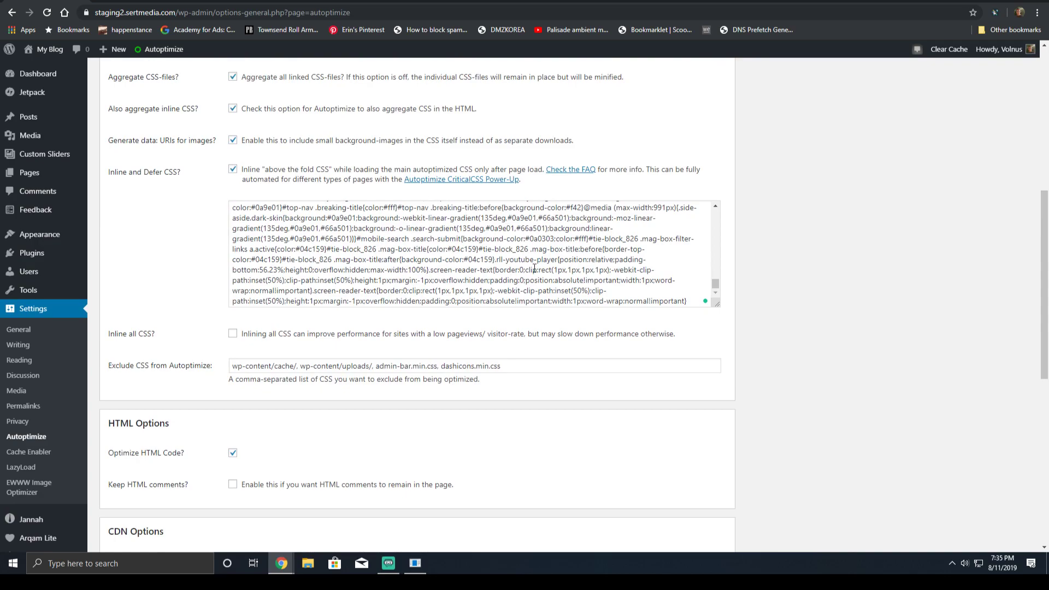
Step: Replace the above-the-fold CSS with the generated critical path CSS
{"action": "left_click", "coordinate": [494, 236]}
{"action": "key", "text": "ctrl+a"}
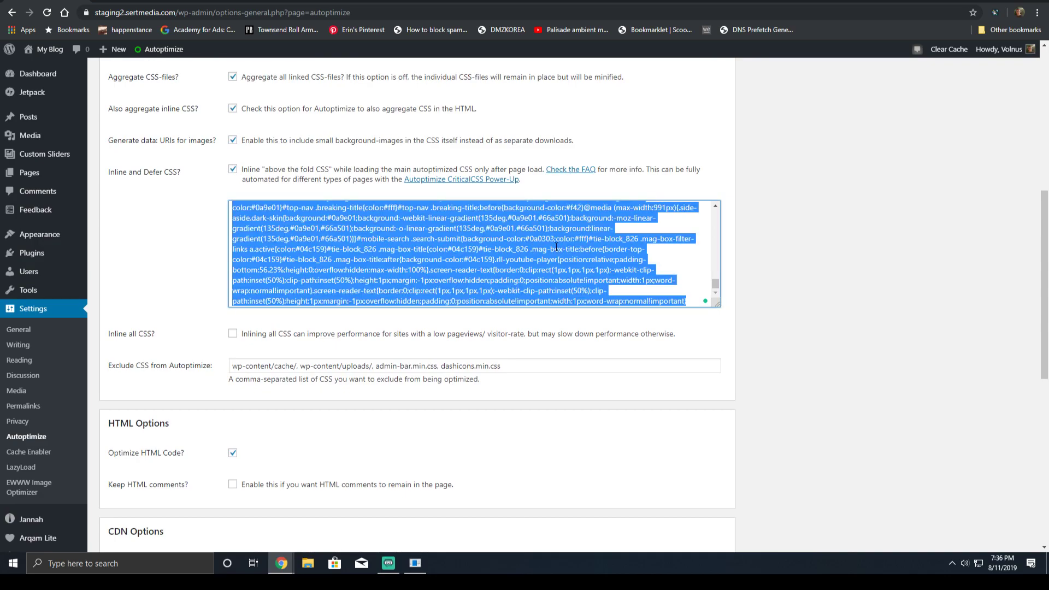
{"action": "scroll", "coordinate": [716, 295], "scroll_direction": "up", "scroll_amount": 5}
{"action": "scroll", "coordinate": [716, 291], "scroll_direction": "up", "scroll_amount": 10}
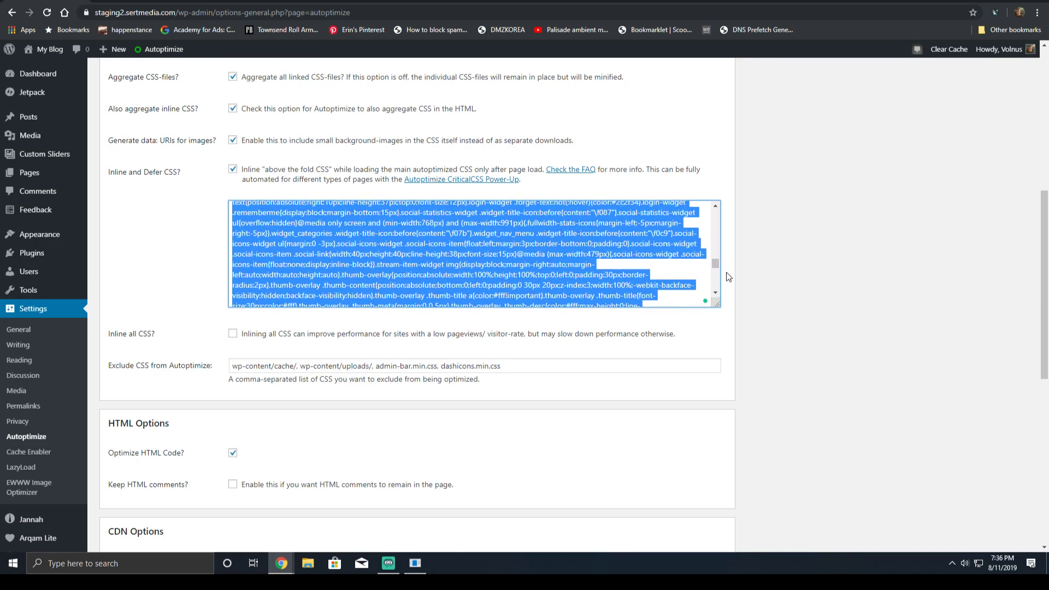
{"action": "left_click", "coordinate": [772, 234]}
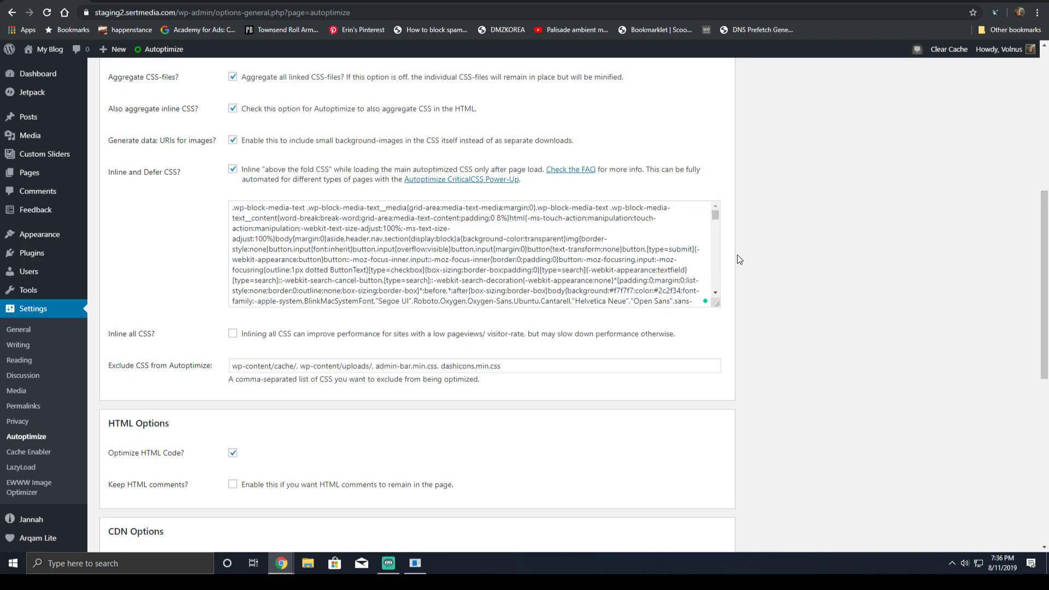
Step: Leave 'Inline all CSS?' unchecked and scroll down toward HTML Options
{"action": "scroll", "coordinate": [495, 283], "scroll_direction": "down", "scroll_amount": 1}
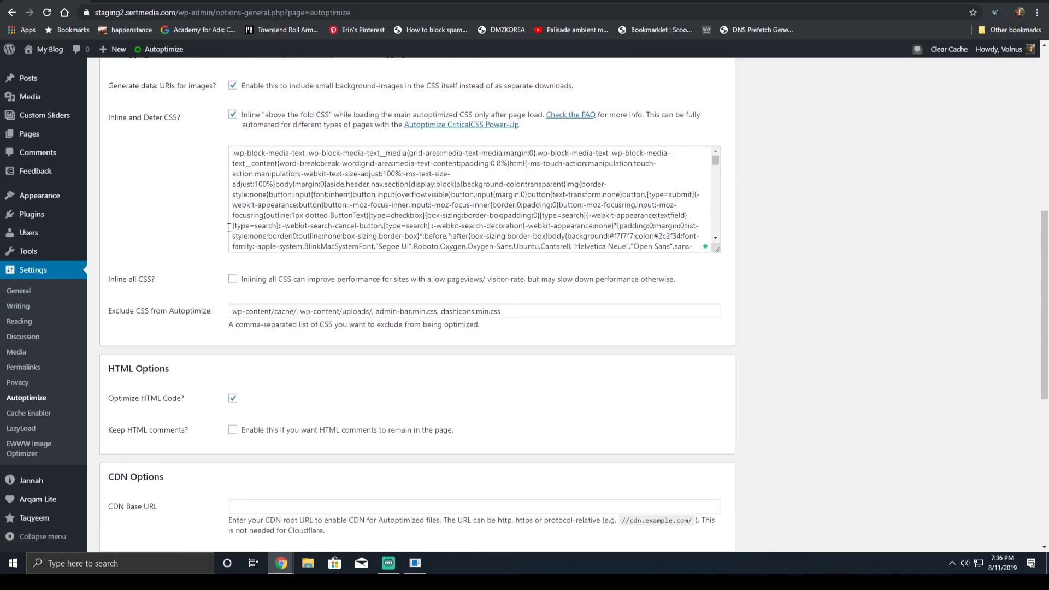
{"action": "double_click", "coordinate": [134, 279]}
{"action": "triple_click", "coordinate": [134, 279]}
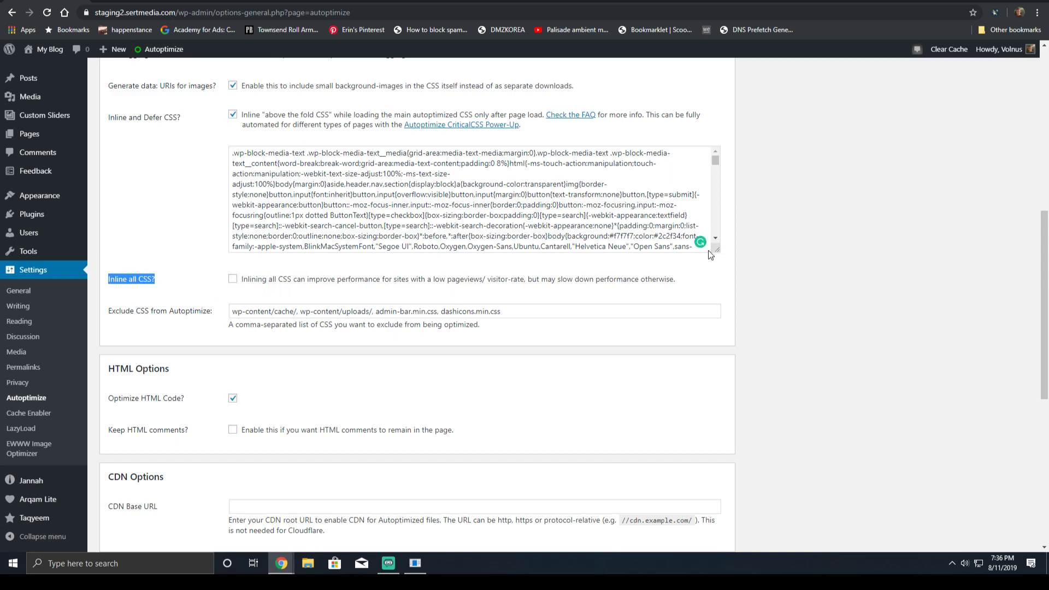
{"action": "scroll", "coordinate": [383, 251], "scroll_direction": "down", "scroll_amount": 5}
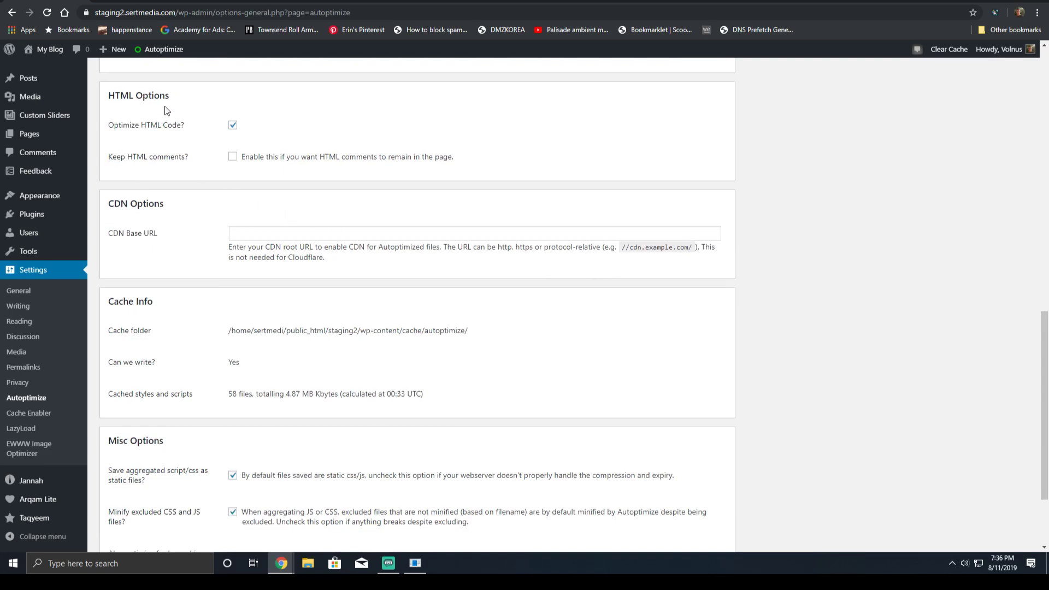
Step: Uncheck 'Optimize HTML Code?' and scroll down to the Misc Options
{"action": "triple_click", "coordinate": [177, 128]}
{"action": "left_click", "coordinate": [235, 126]}
{"action": "scroll", "coordinate": [329, 106], "scroll_direction": "down", "scroll_amount": 2}
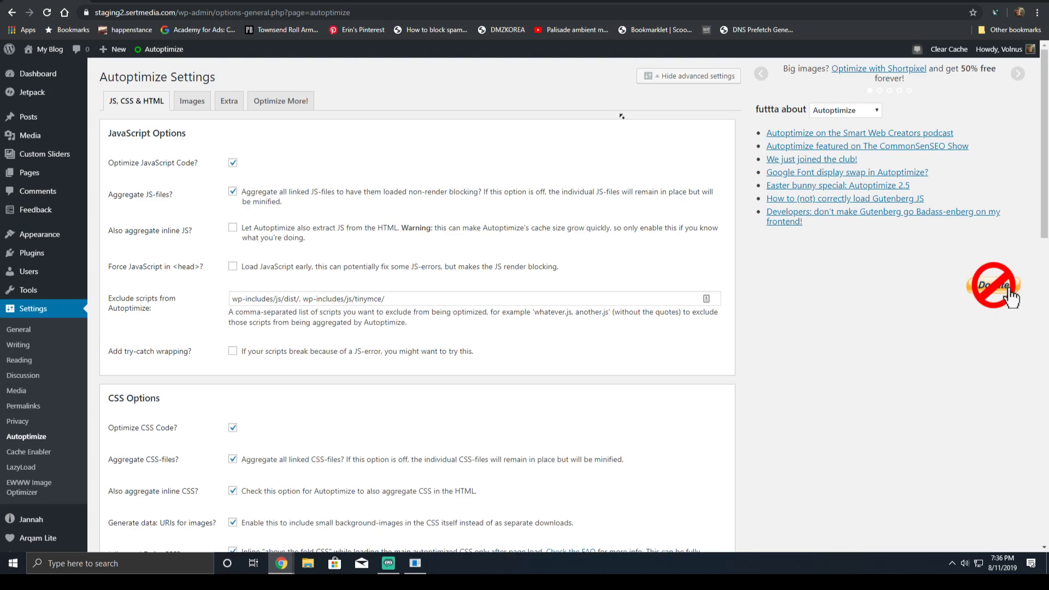
Step: Open Autoptimize's Extra tab and review the Google Fonts and Remove emojis options
{"action": "left_click", "coordinate": [218, 109]}
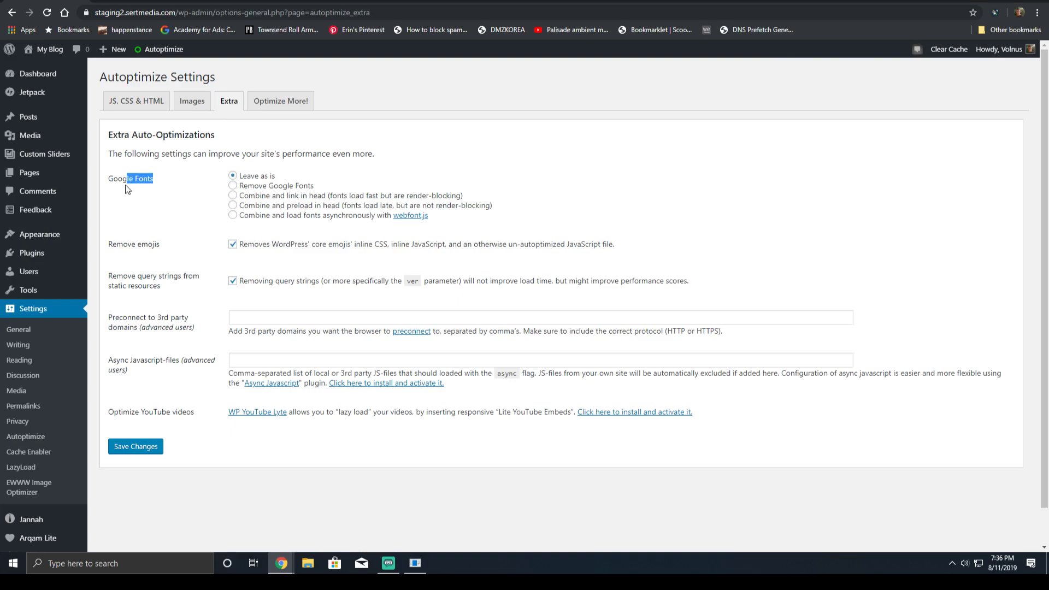
{"action": "left_click_drag", "start_coordinate": [126, 185], "coordinate": [108, 181]}
{"action": "triple_click", "coordinate": [163, 244]}
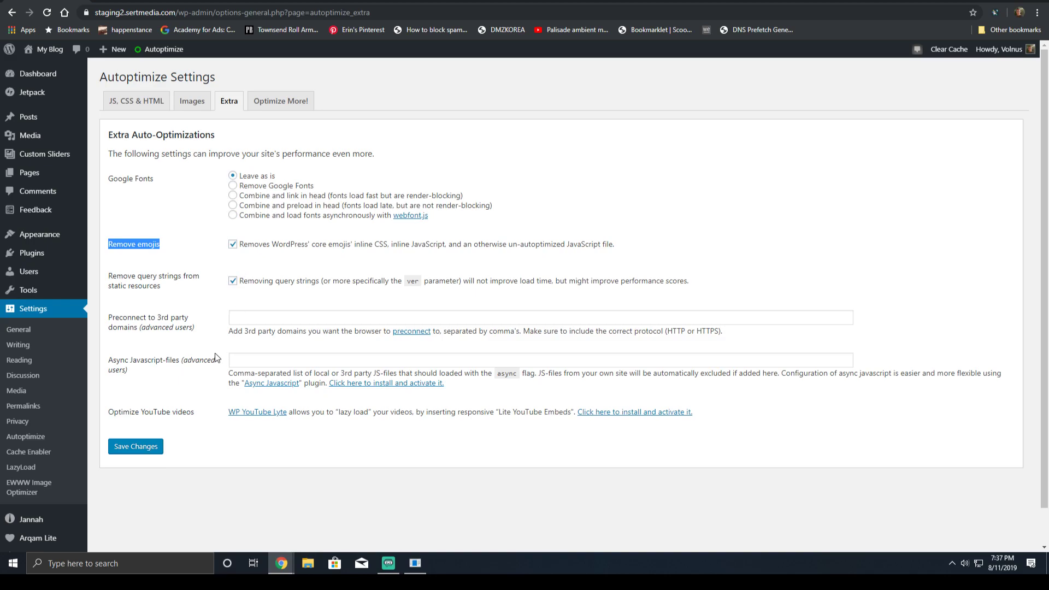
{"action": "scroll", "coordinate": [194, 368], "scroll_direction": "down", "scroll_amount": 1}
Step: Open Settings > LazyLoad to confirm images, iframes and YouTube thumbnails are enabled
{"action": "left_click", "coordinate": [25, 428]}
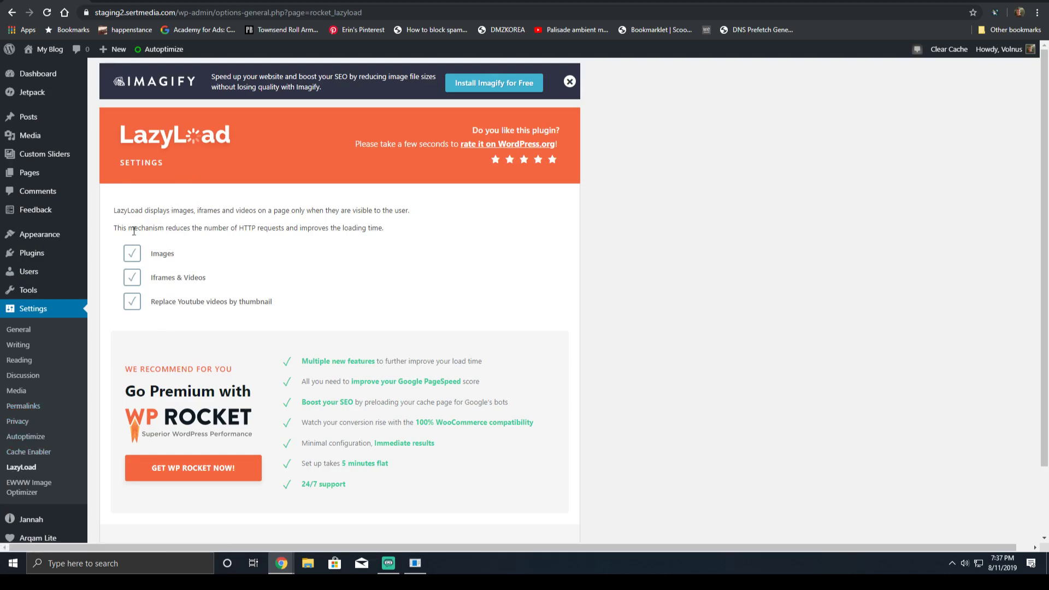
{"action": "mouse_move", "coordinate": [88, 272]}
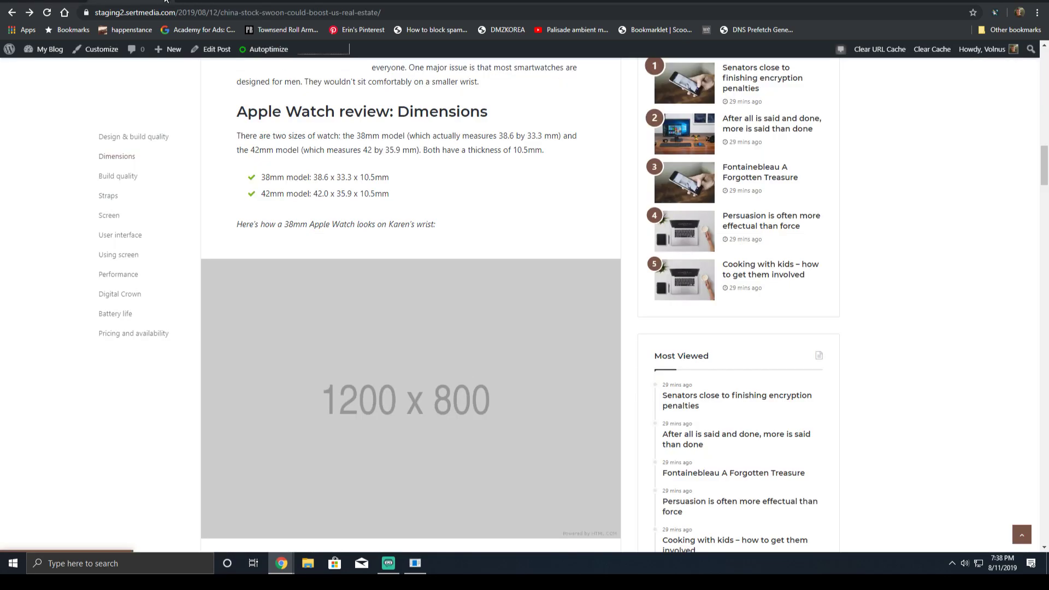
Step: Load the site's home page and scroll through it
{"action": "scroll", "coordinate": [461, 201], "scroll_direction": "up", "scroll_amount": 15}
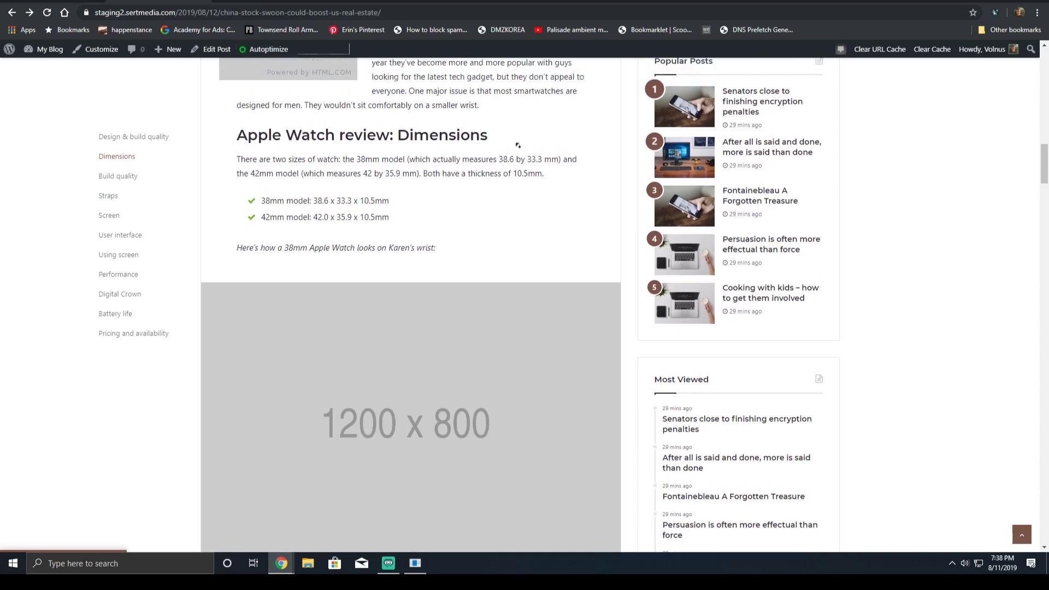
{"action": "left_click", "coordinate": [302, 85]}
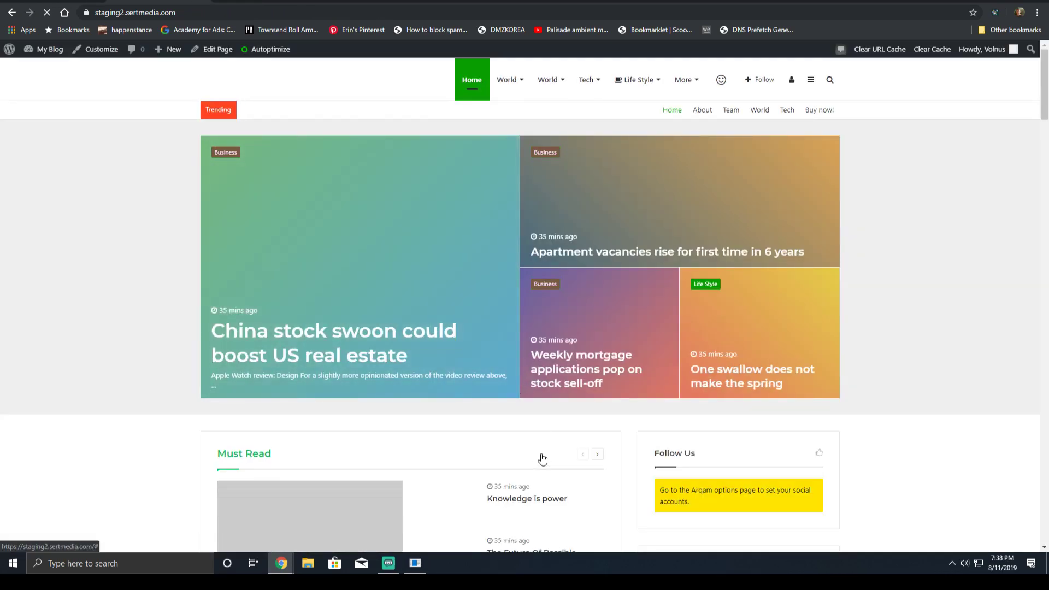
{"action": "scroll", "coordinate": [800, 249], "scroll_direction": "down", "scroll_amount": 16}
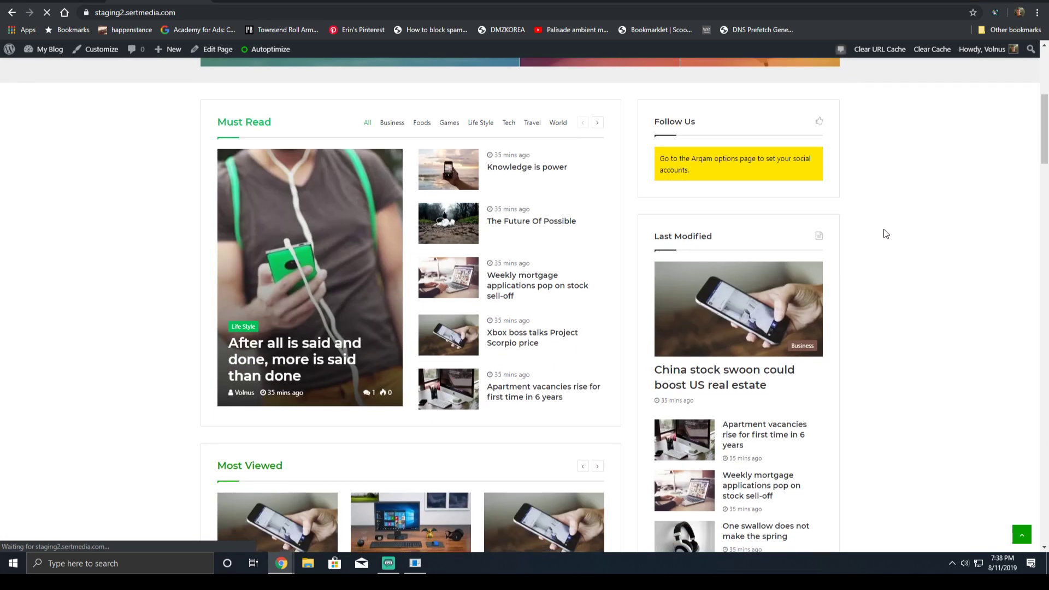
{"action": "scroll", "coordinate": [926, 181], "scroll_direction": "down", "scroll_amount": 3}
{"action": "scroll", "coordinate": [926, 181], "scroll_direction": "up", "scroll_amount": 4}
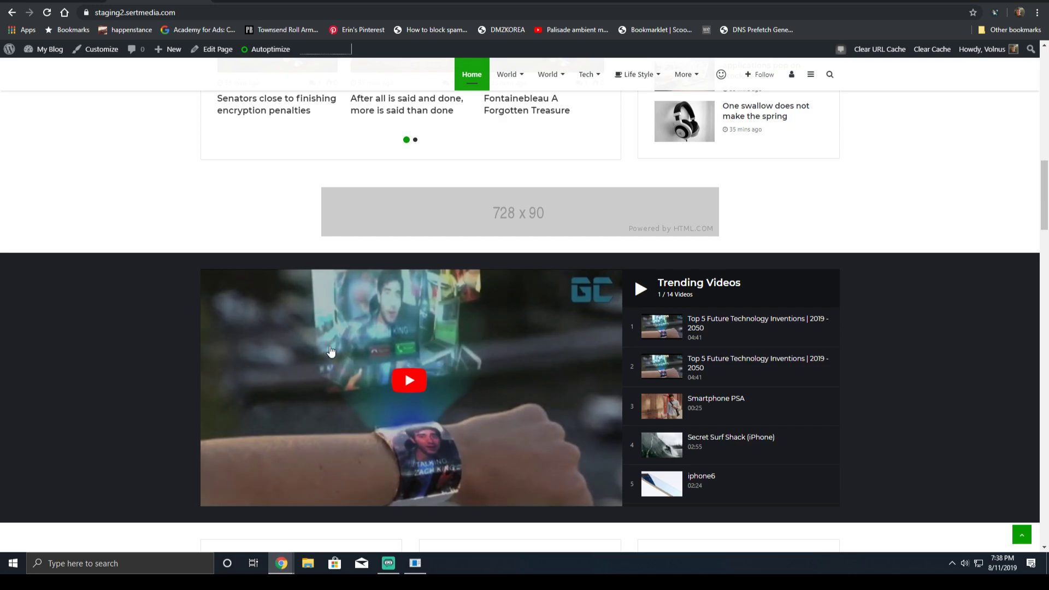
Step: Play the embedded trending YouTube video, then jump back to the top of the page
{"action": "left_click", "coordinate": [391, 385]}
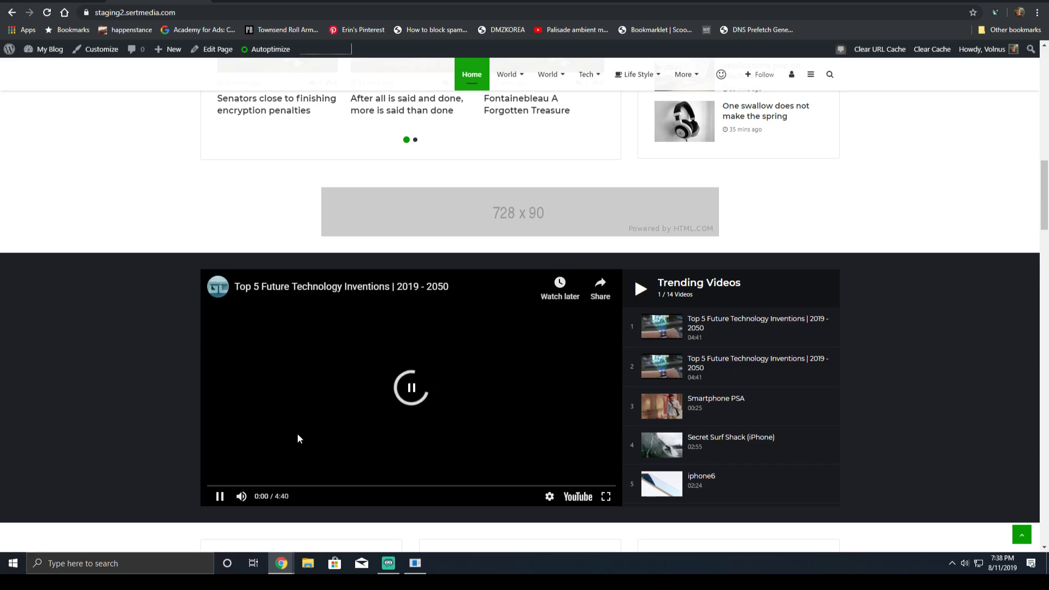
{"action": "scroll", "coordinate": [116, 352], "scroll_direction": "down", "scroll_amount": 10}
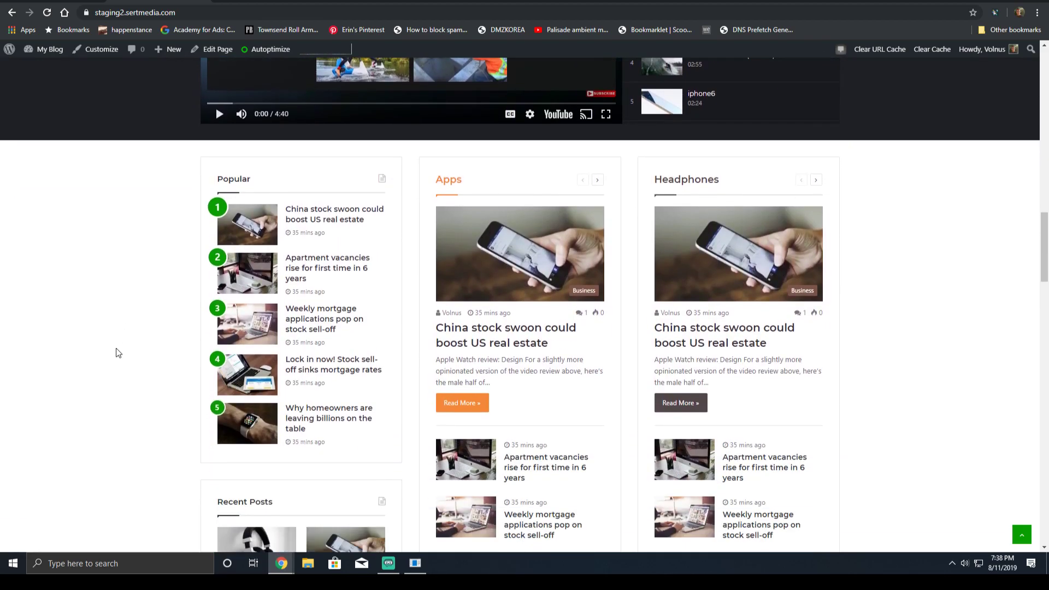
{"action": "scroll", "coordinate": [117, 352], "scroll_direction": "down", "scroll_amount": 10}
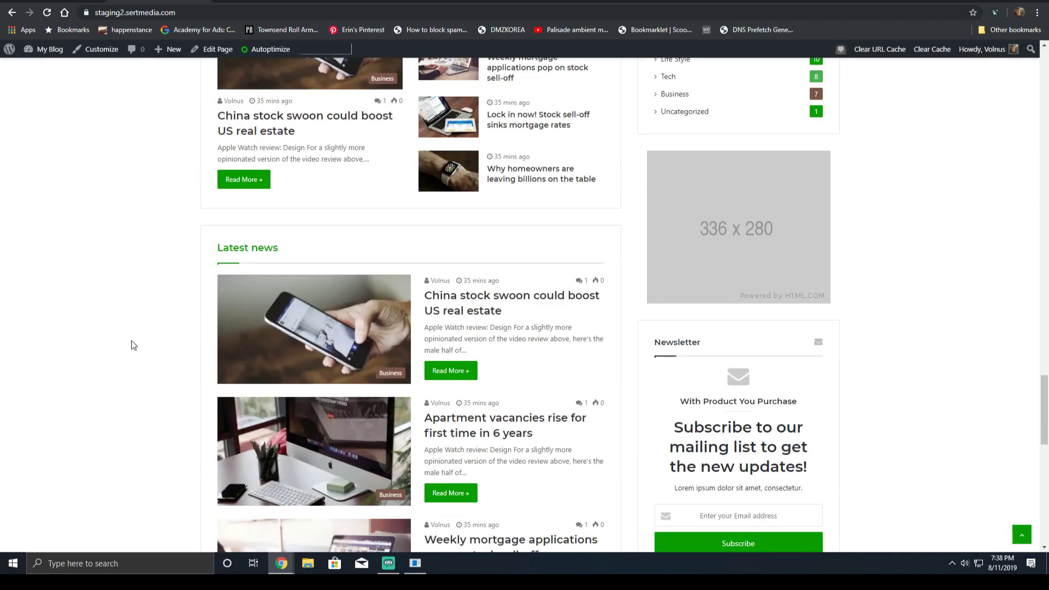
{"action": "scroll", "coordinate": [116, 361], "scroll_direction": "down", "scroll_amount": 6}
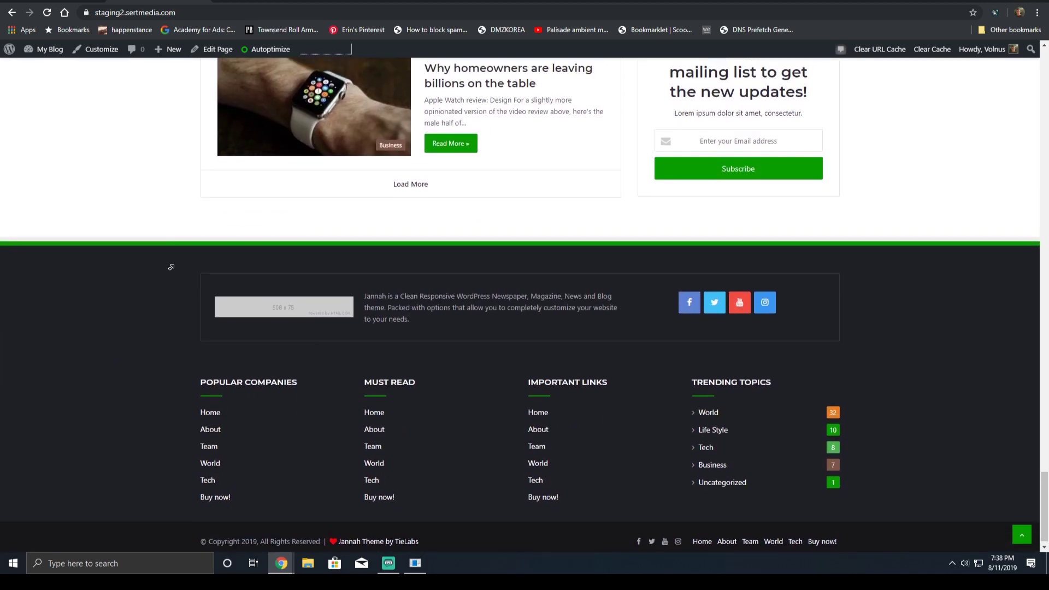
{"action": "key", "text": "Home"}
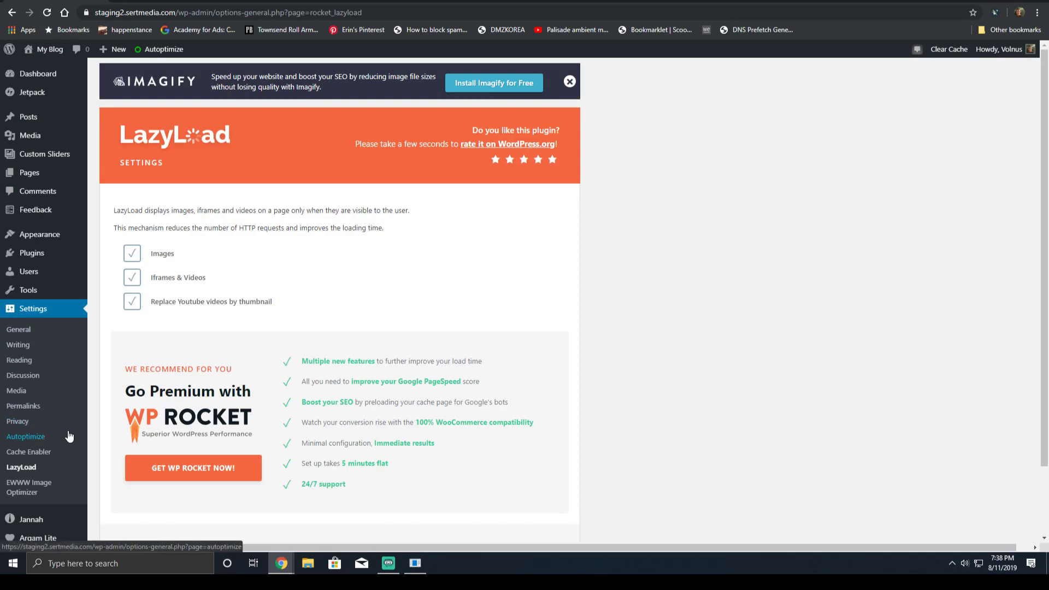
Step: Open Plugins > Installed Plugins and highlight the Jetpack Remove DevicePX plugin
{"action": "scroll", "coordinate": [58, 450], "scroll_direction": "down", "scroll_amount": 2}
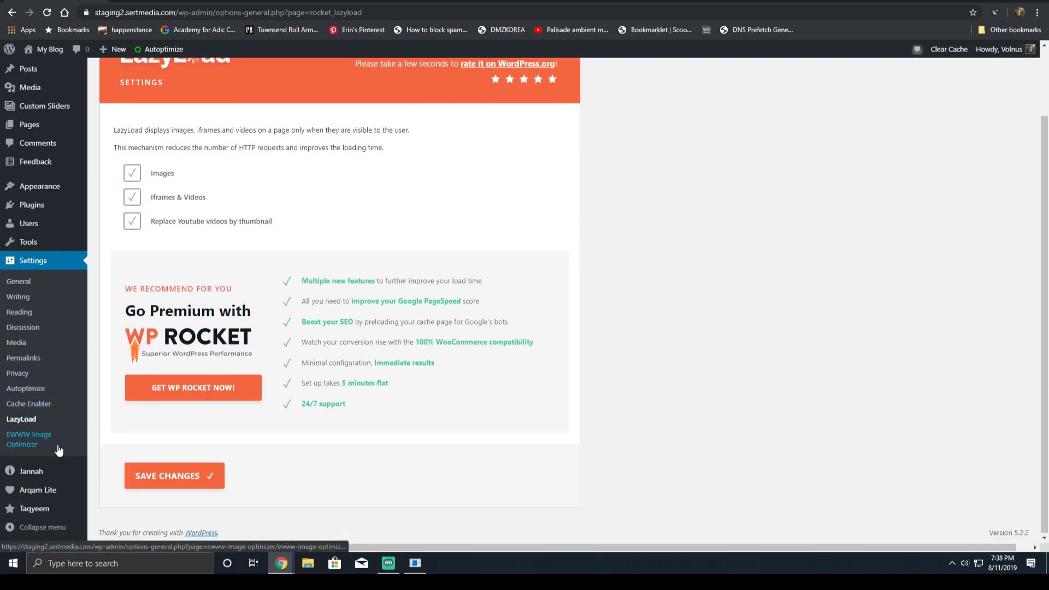
{"action": "left_click", "coordinate": [58, 211]}
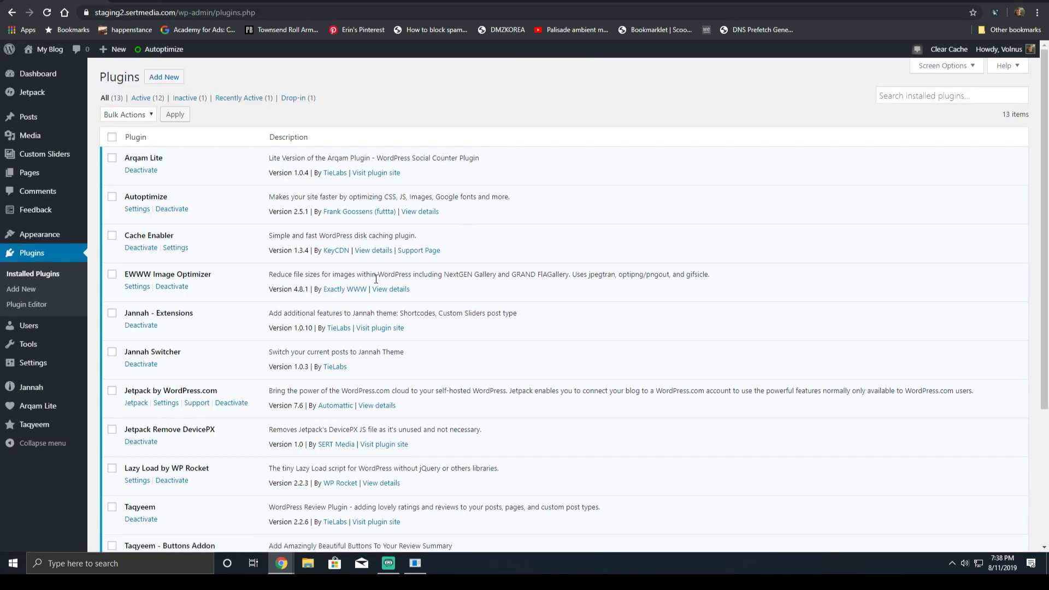
{"action": "triple_click", "coordinate": [211, 423]}
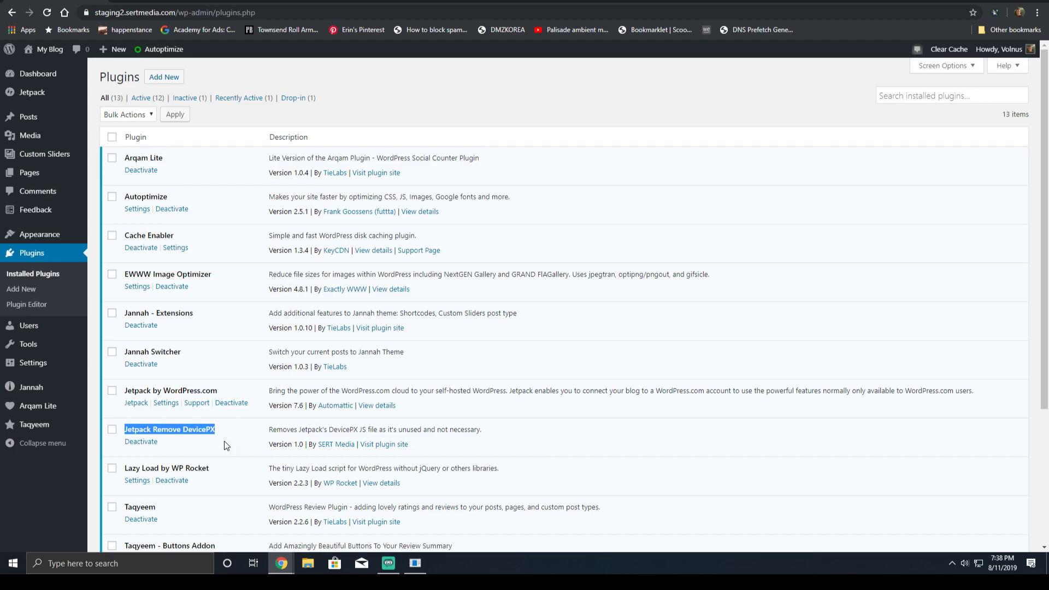
{"action": "scroll", "coordinate": [223, 440], "scroll_direction": "down", "scroll_amount": 4}
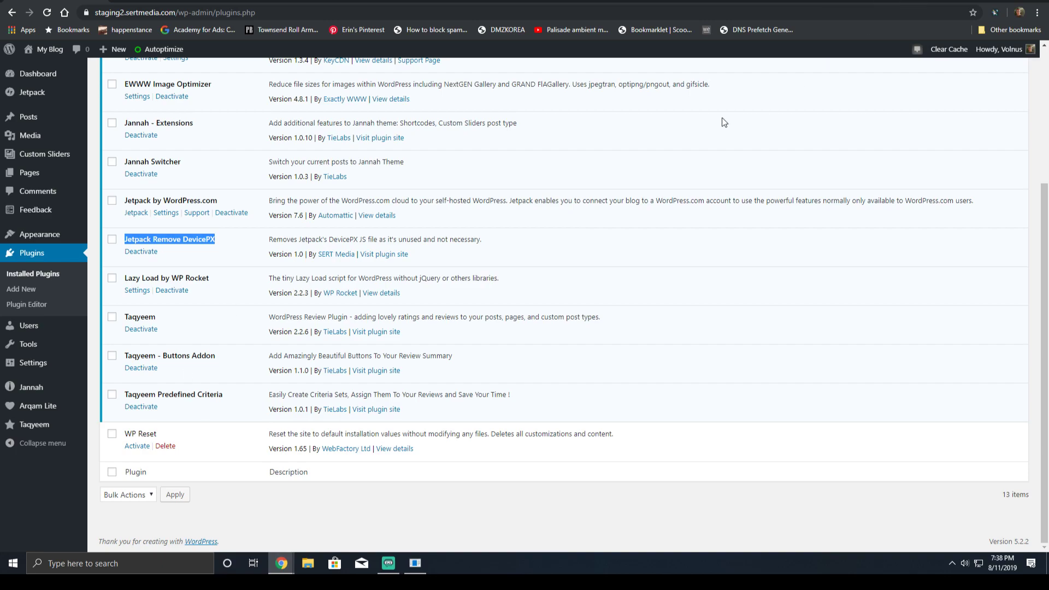
{"action": "scroll", "coordinate": [722, 117], "scroll_direction": "up", "scroll_amount": 4}
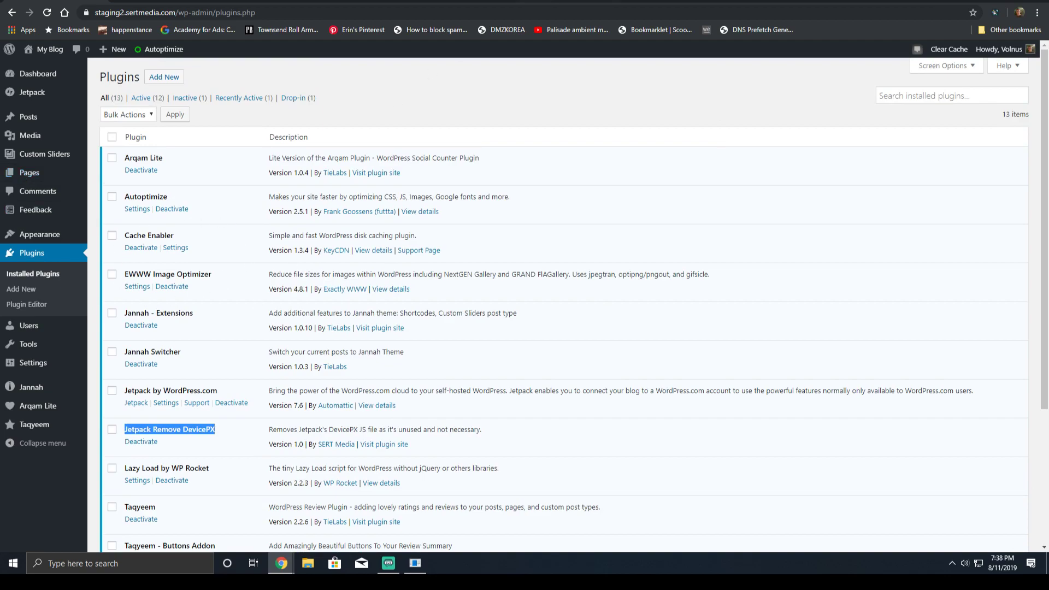
Step: Highlight the earlier GTmetrix report's B 85% PageSpeed and C 71% YSlow scores
{"action": "left_click", "coordinate": [633, 3]}
{"action": "scroll", "coordinate": [224, 314], "scroll_direction": "up", "scroll_amount": 3}
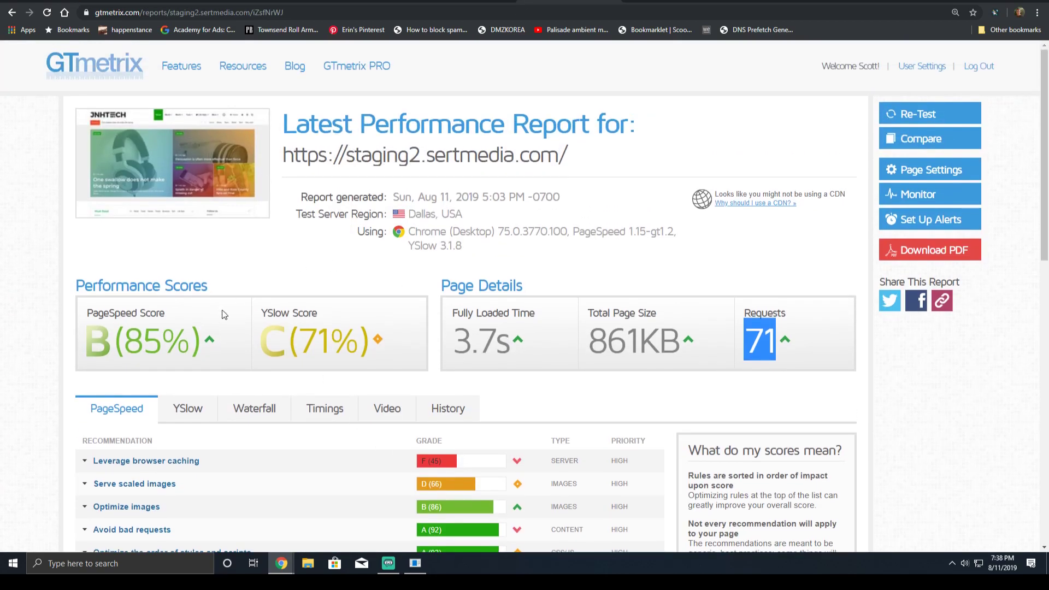
{"action": "left_click_drag", "start_coordinate": [224, 314], "coordinate": [141, 341]}
{"action": "left_click_drag", "start_coordinate": [288, 339], "coordinate": [434, 341]}
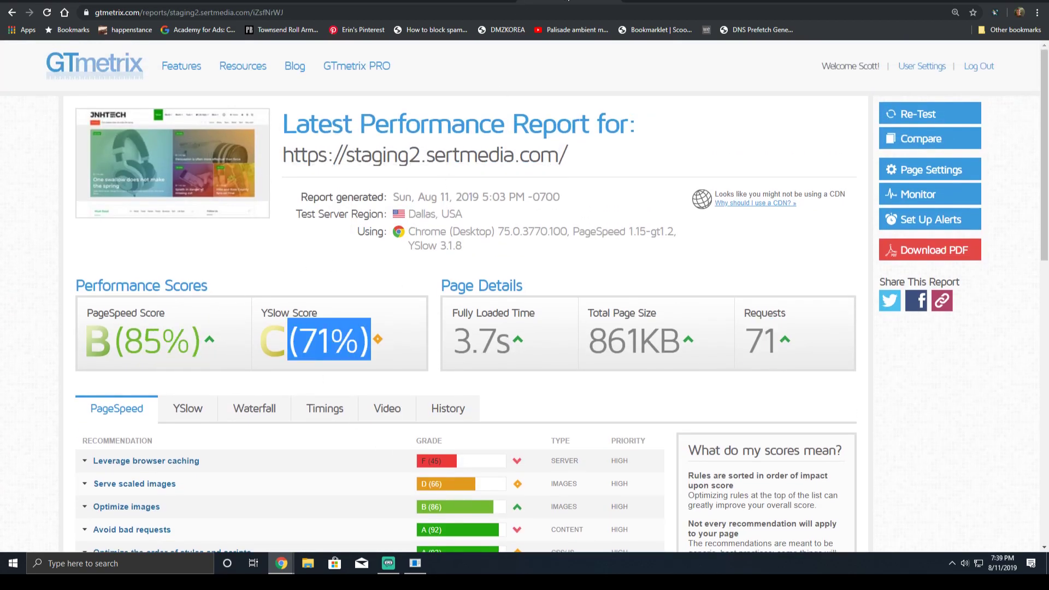
Step: Highlight the newer report's A 100% PageSpeed and A 91% YSlow scores
{"action": "key", "text": "ctrl+Tab"}
{"action": "left_click_drag", "start_coordinate": [124, 270], "coordinate": [428, 275]}
{"action": "left_click", "coordinate": [304, 261]}
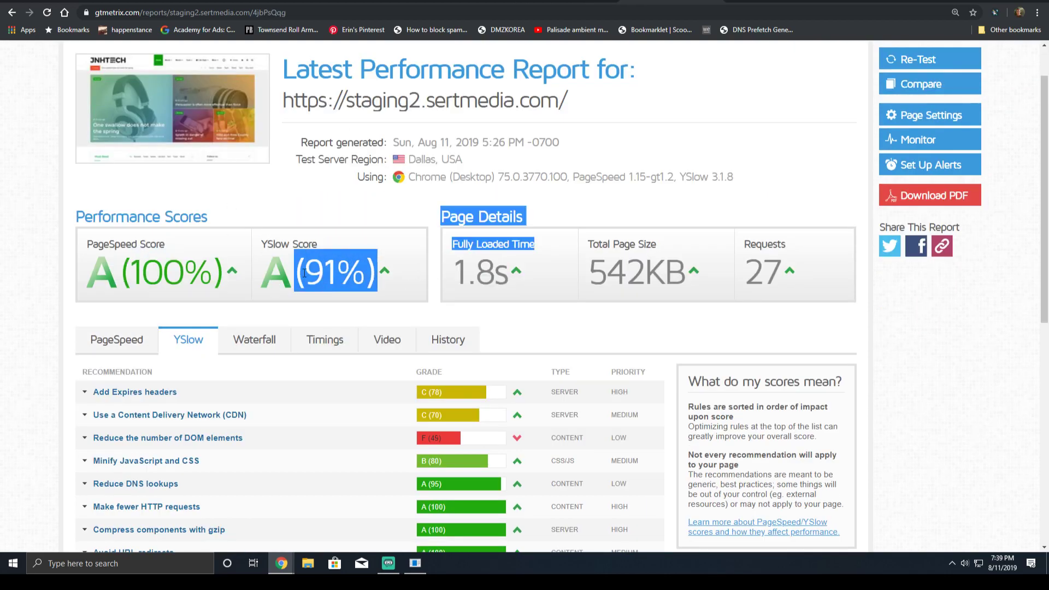
{"action": "double_click", "coordinate": [326, 261]}
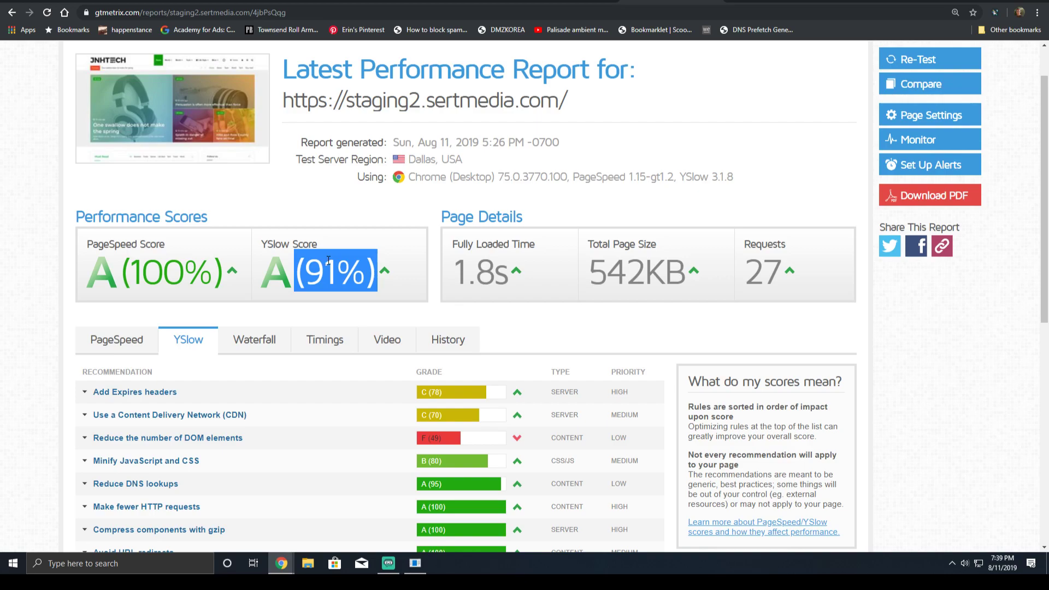